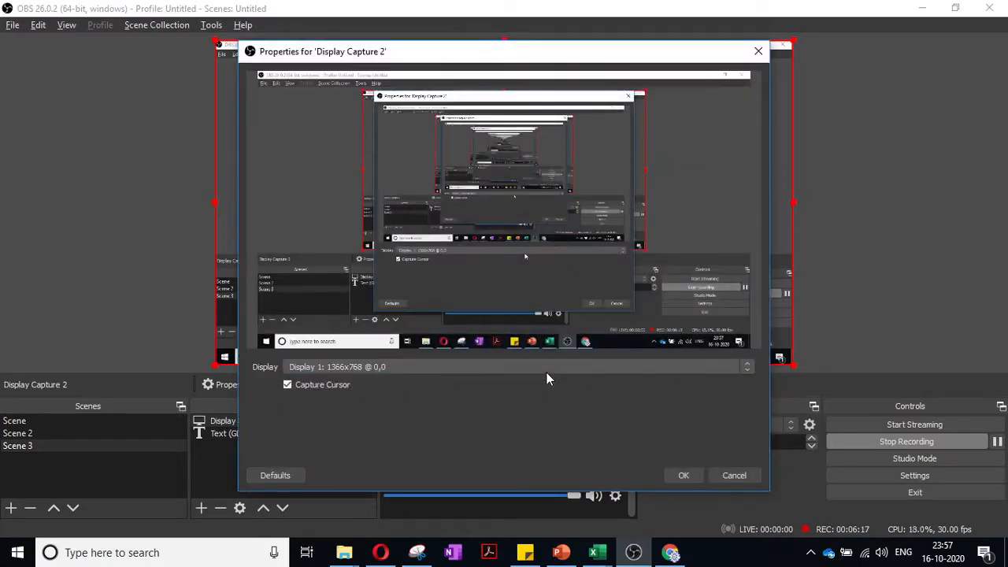
Accept the Display Capture 2 properties and check the capture preview with the OBS window resized over the Excel workbook
click(683, 475)
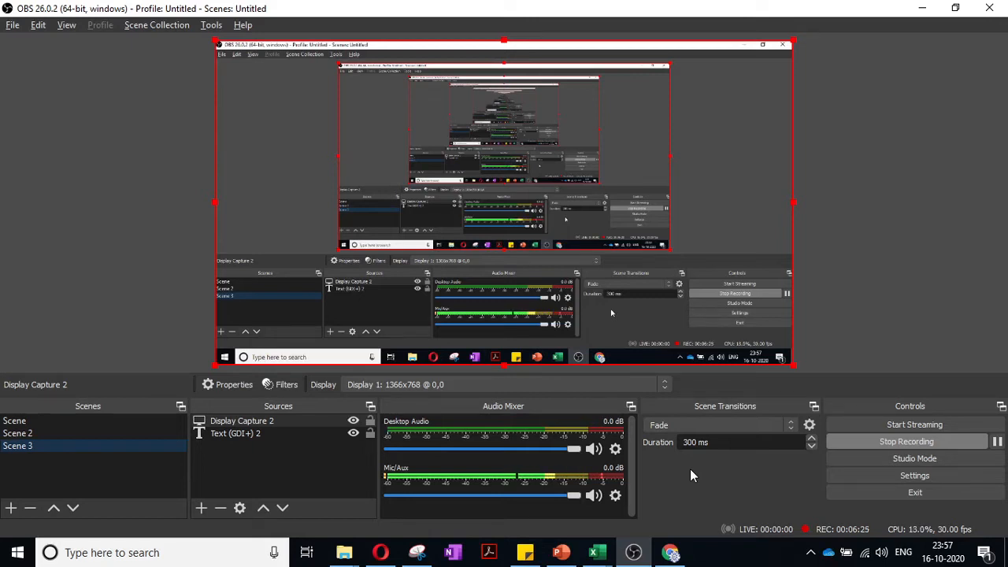
click(958, 10)
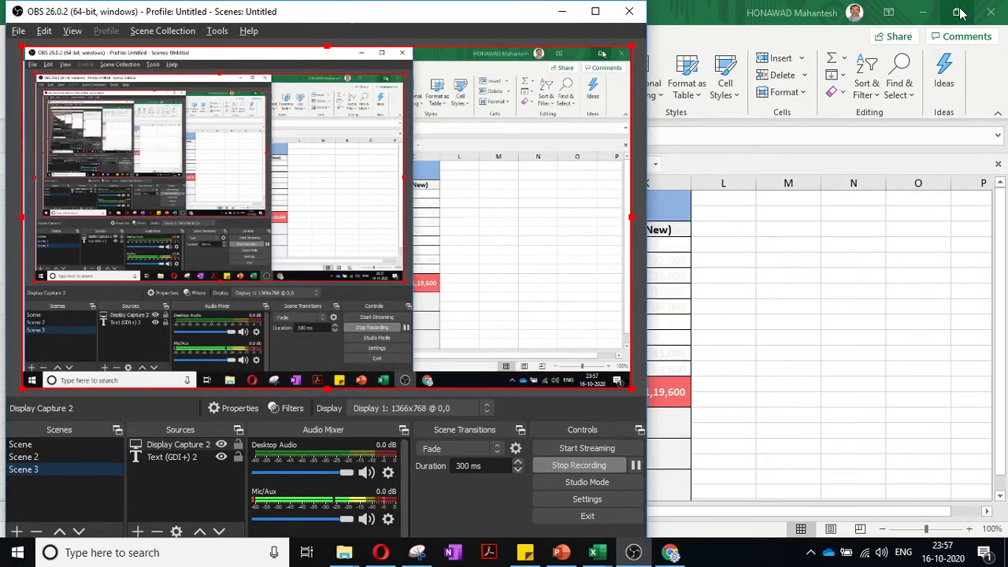
click(821, 268)
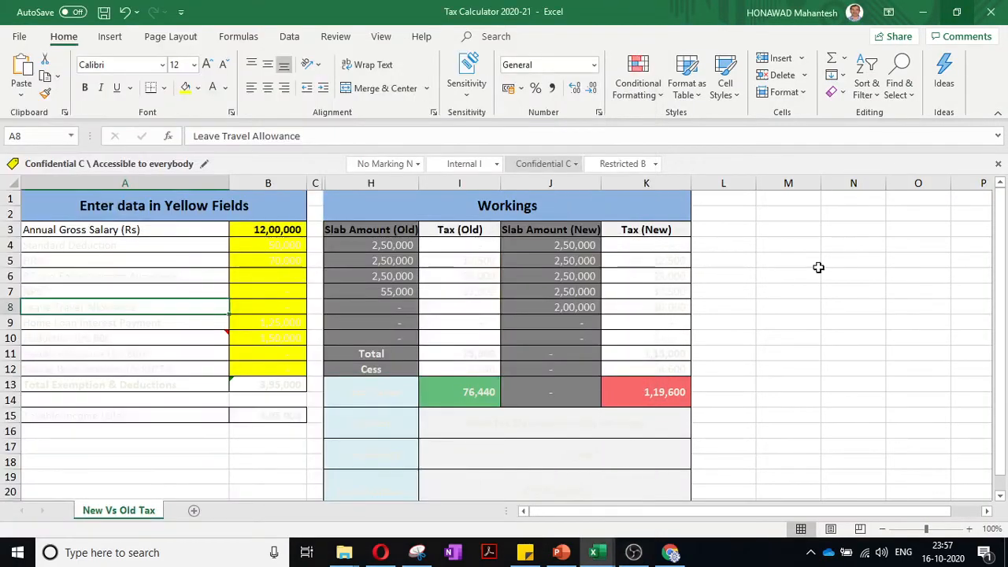
click(634, 552)
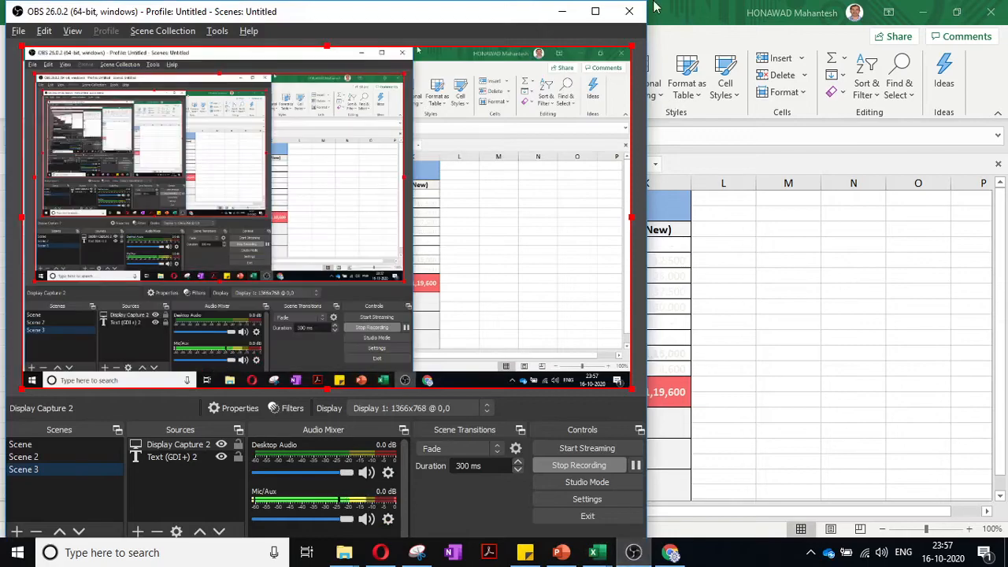
drag(638, 4, 638, 148)
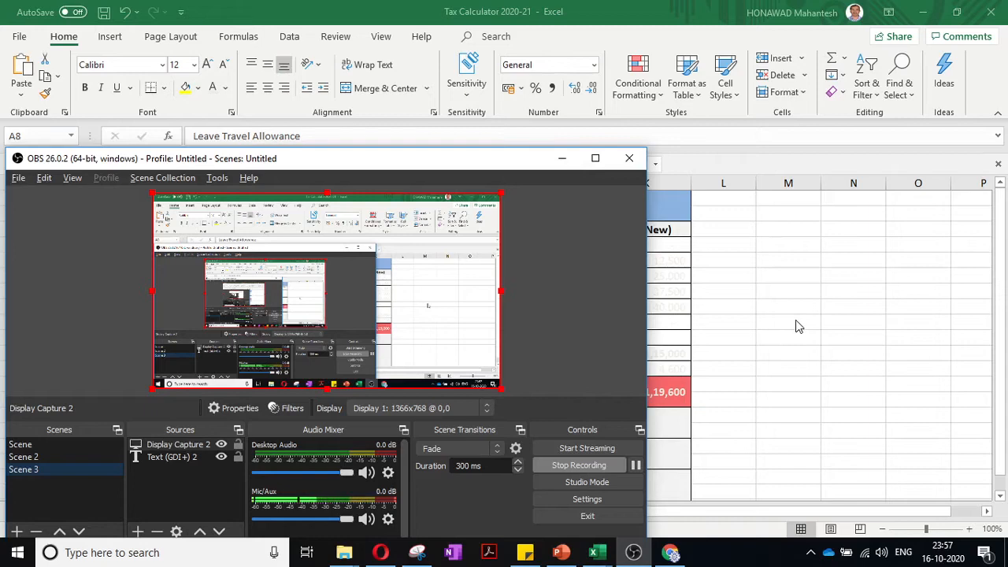
click(596, 158)
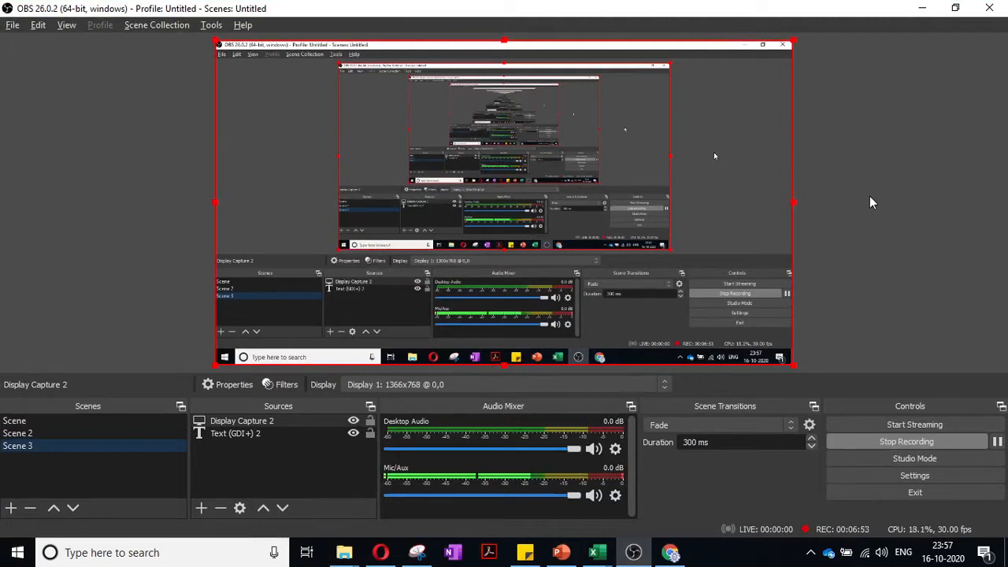
Review the properties of the Text (GDI+) 2 source in Scene 3
click(255, 435)
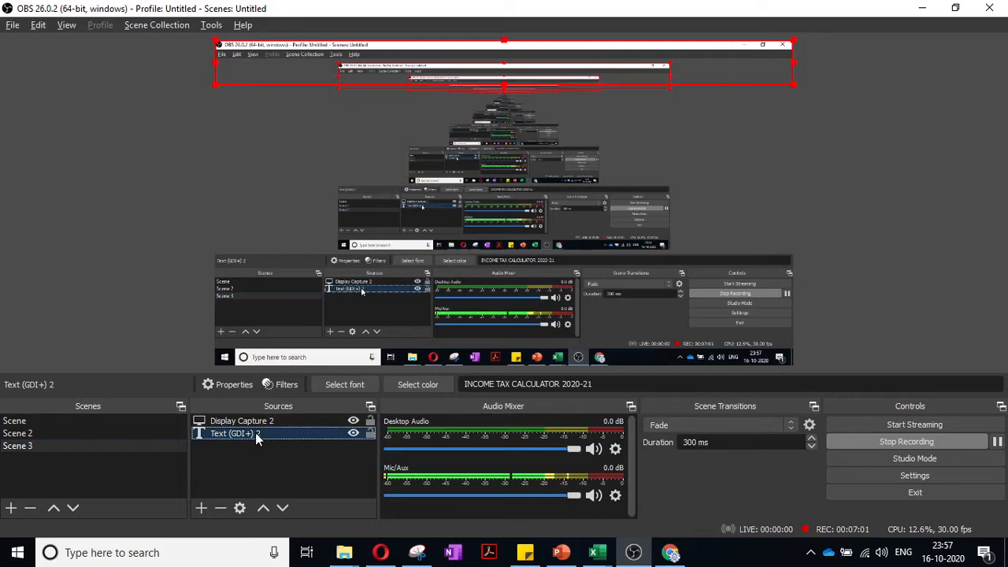
right_click(255, 432)
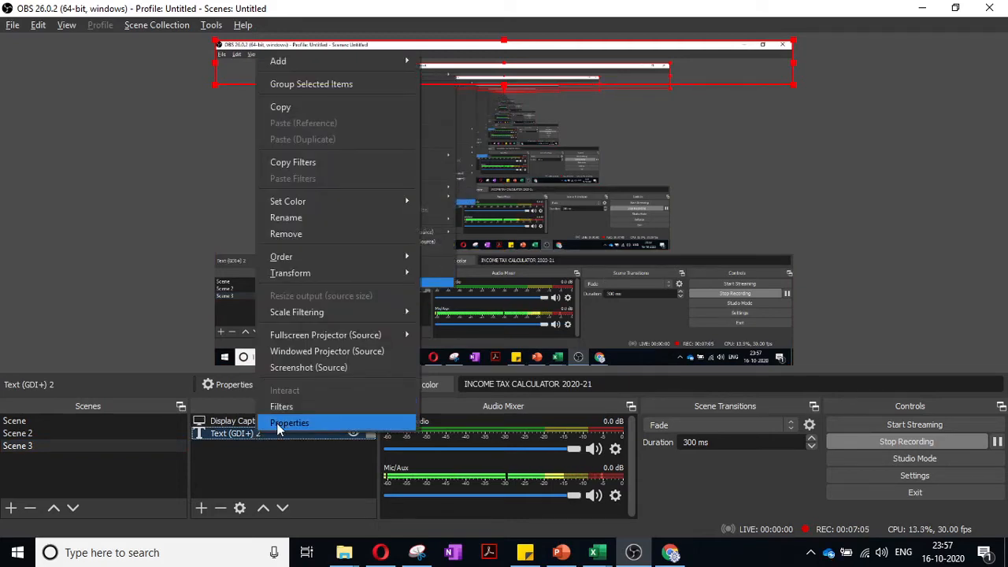
click(277, 423)
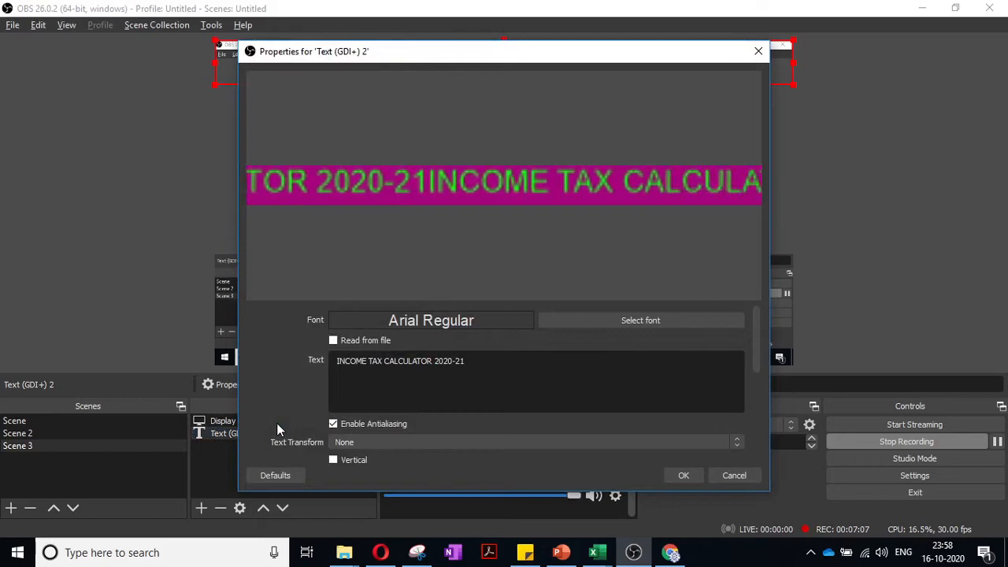
click(683, 476)
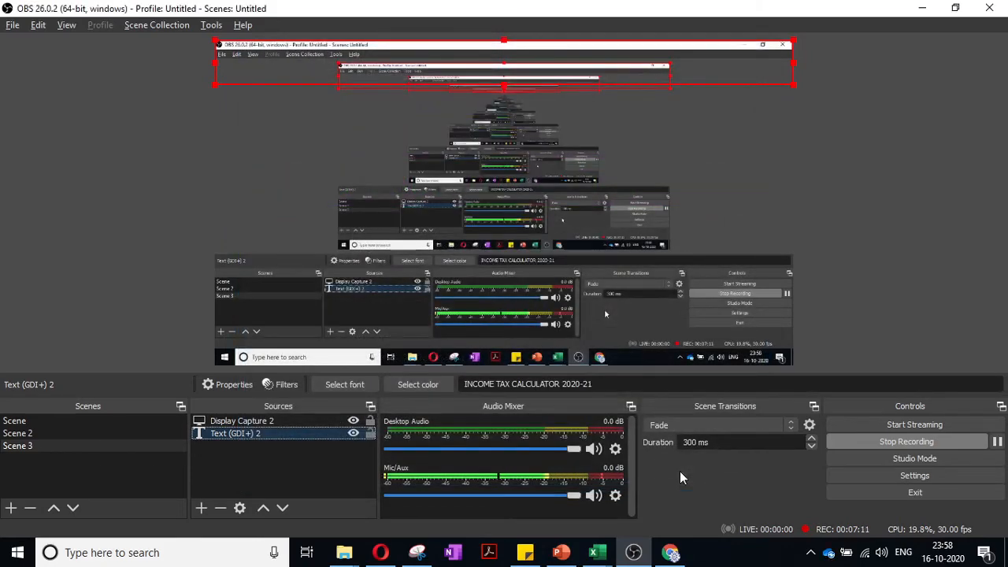
Switch to the Tax Calculator 2020-21 workbook in Excel and copy the Annual Gross Salary label's format to the Standard Deduction label in A4
click(923, 9)
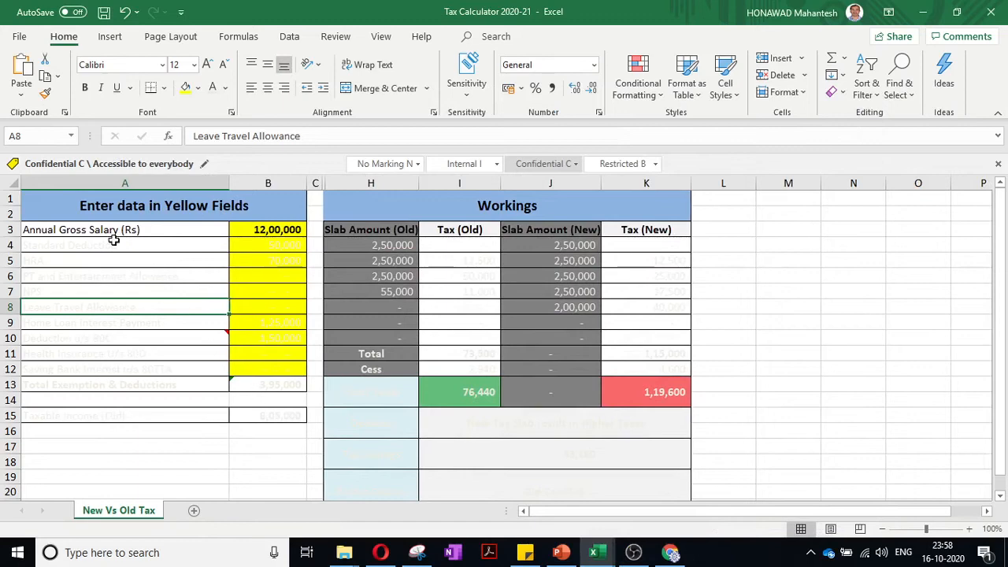
click(70, 229)
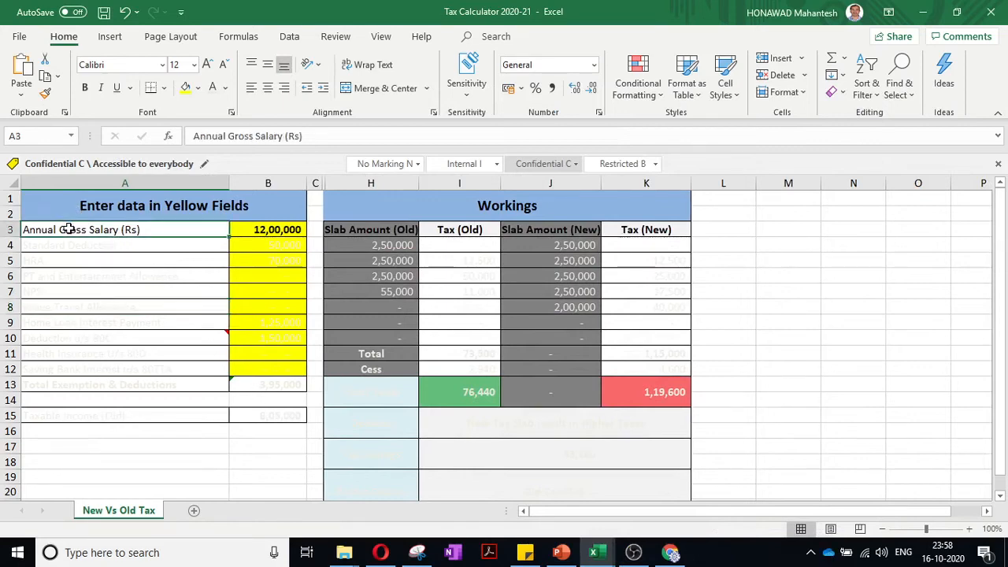
click(270, 230)
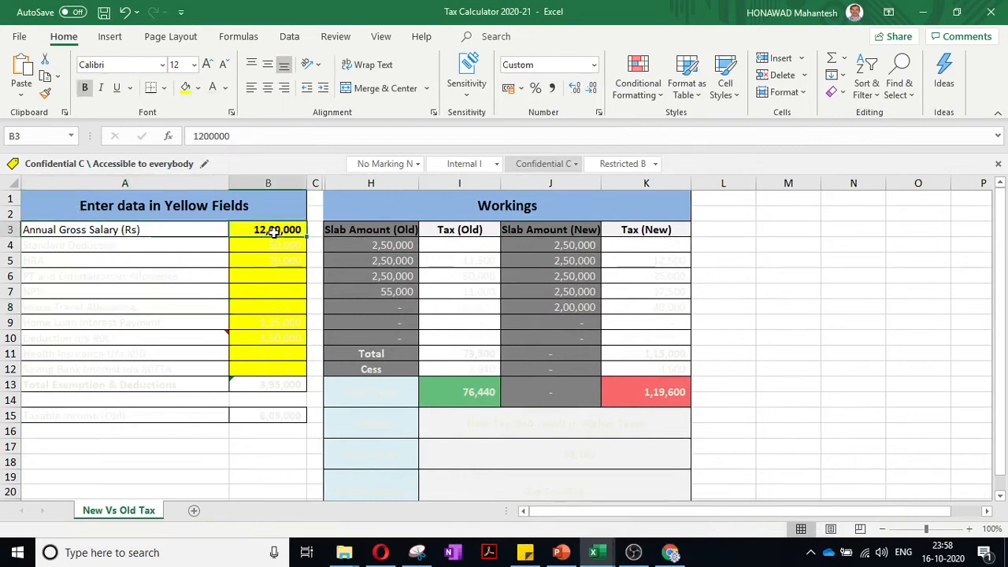
click(178, 230)
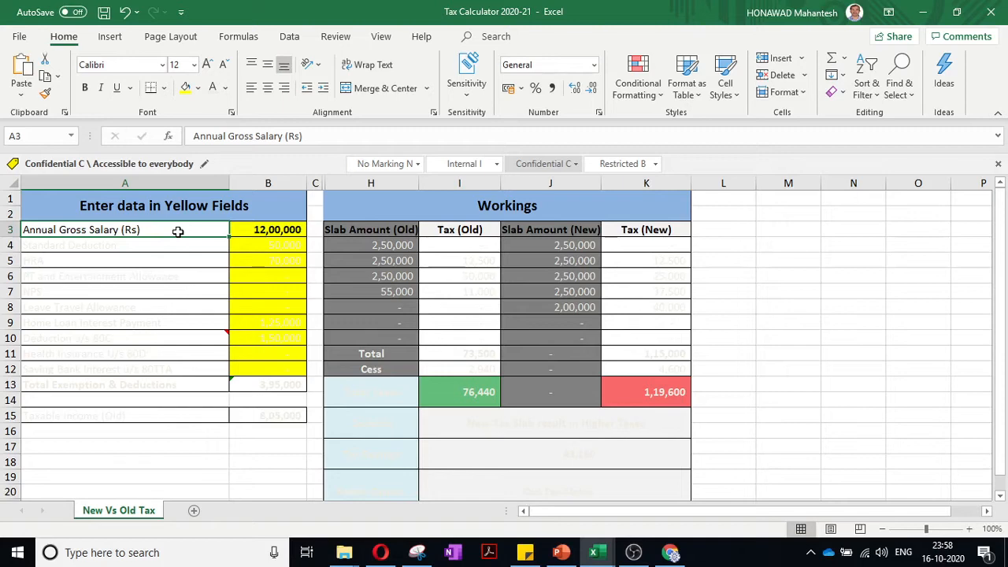
click(45, 93)
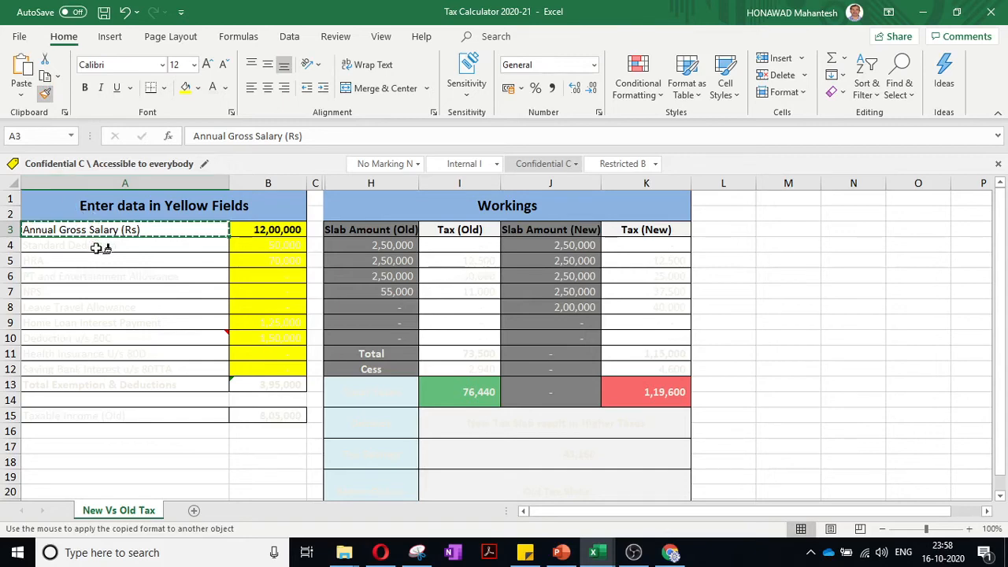
click(95, 248)
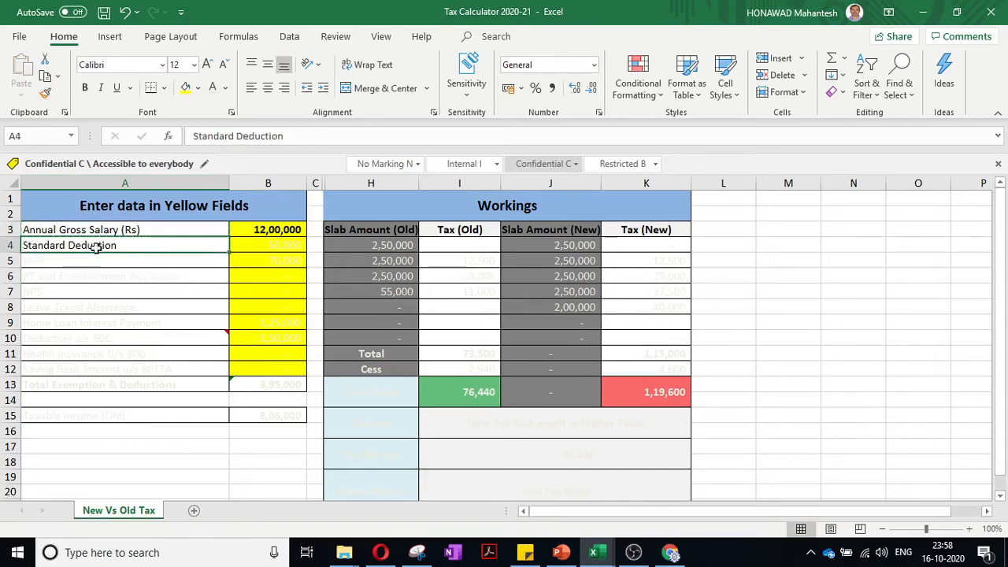
Copy the Standard Deduction label's format to its amount in B4 and to the HRA row A5:B5
click(44, 95)
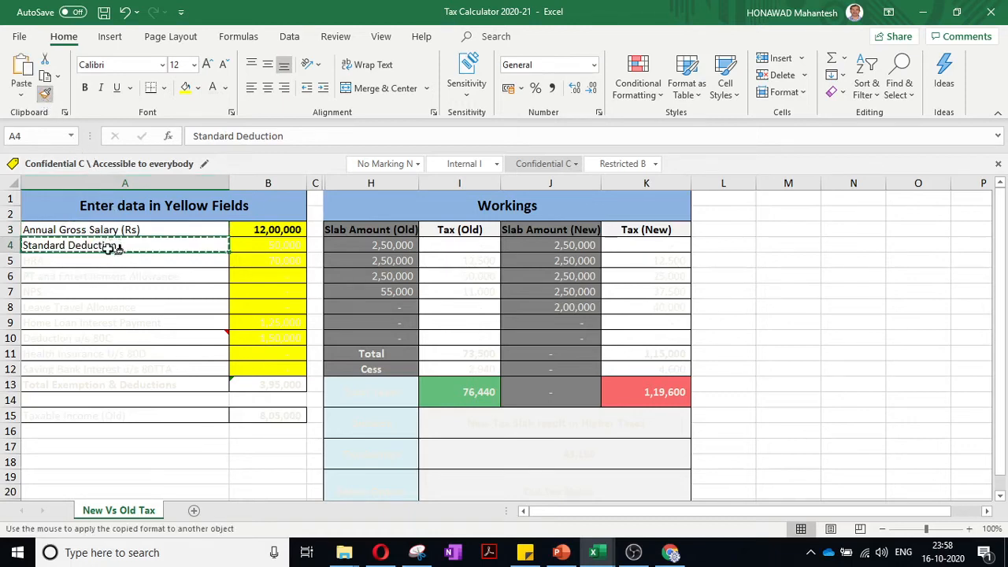
drag(186, 245, 252, 248)
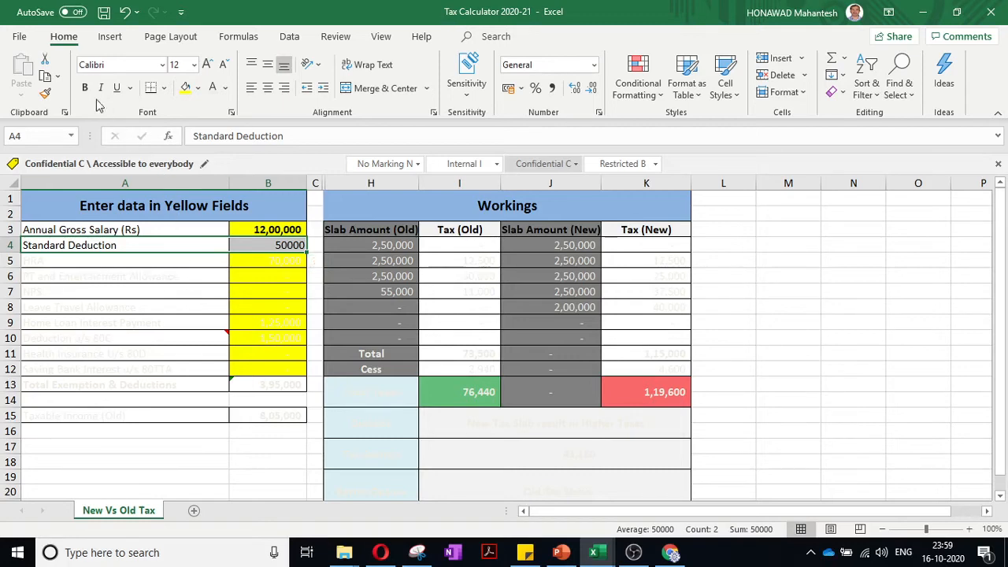
click(46, 94)
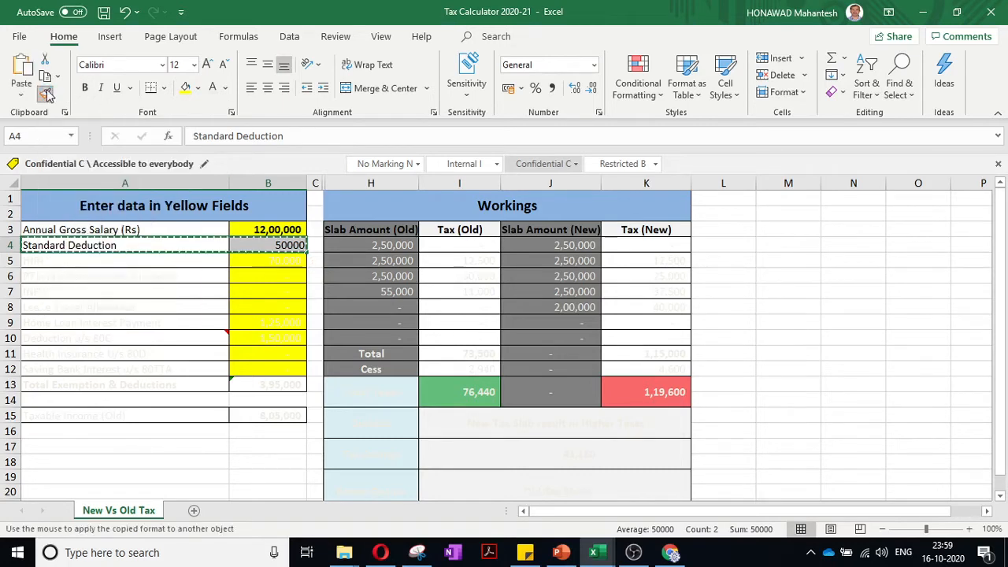
drag(65, 266, 247, 260)
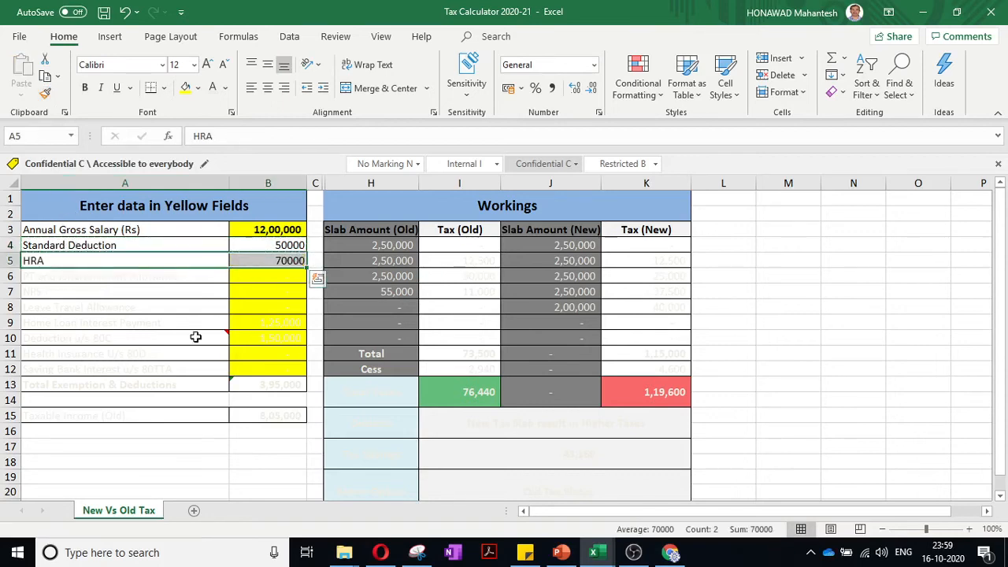
mouse_move(195, 336)
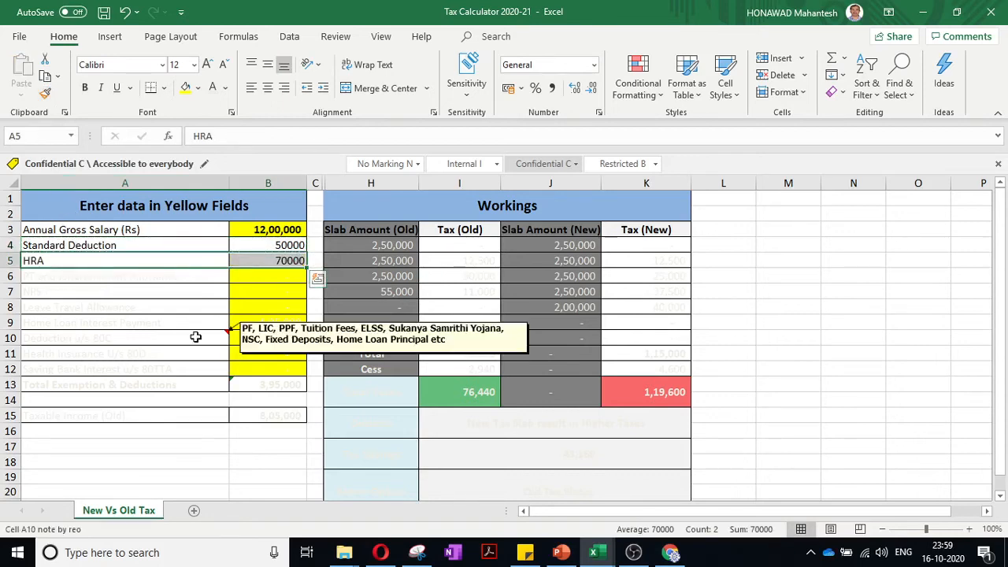
Set the HRA amount in B5 to 100000
click(281, 261)
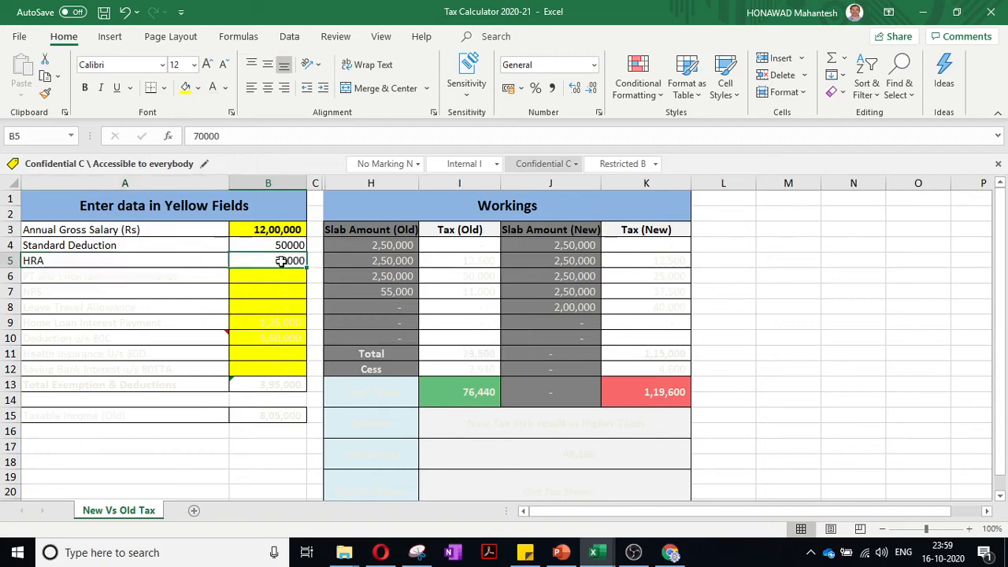
text(10000)
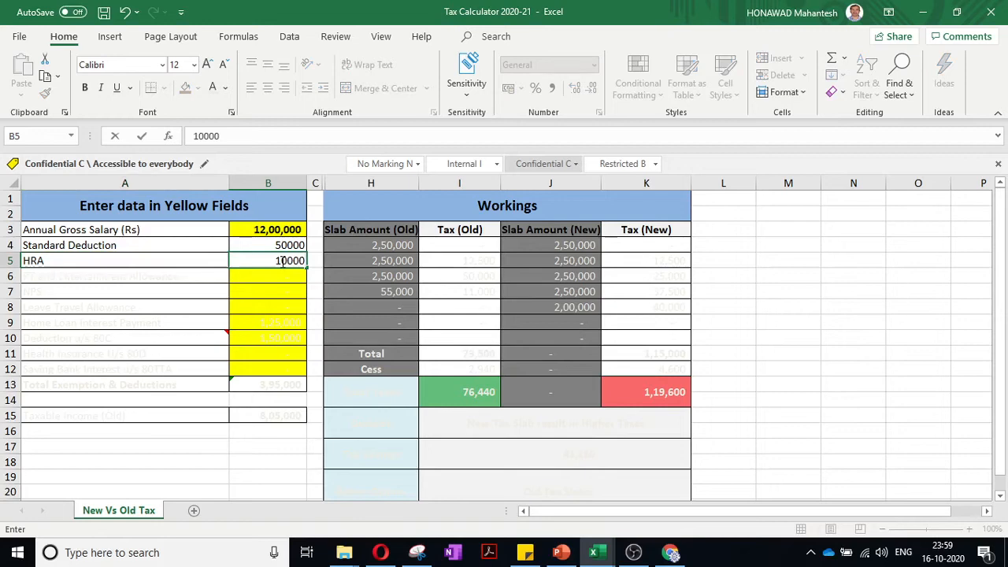
text(0)
key(Return)
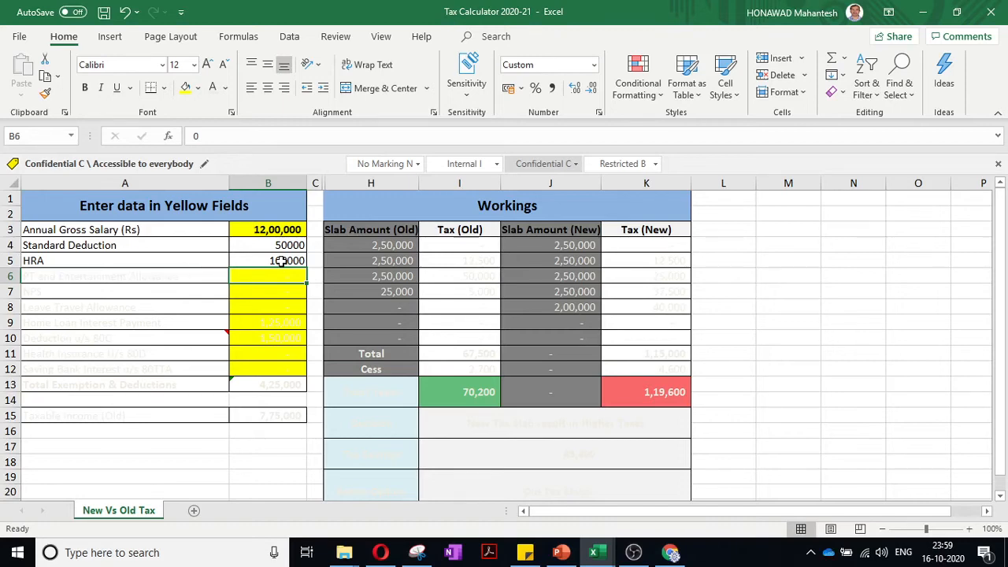
Change the HRA amount in B5 to 99000
click(281, 262)
text(90)
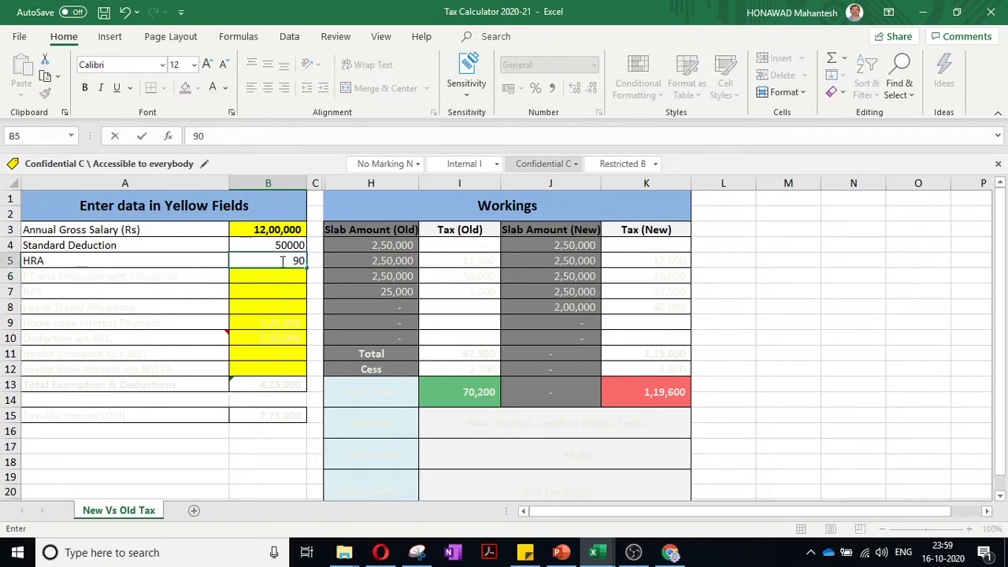
key(BackSpace)
text(9000)
key(Return)
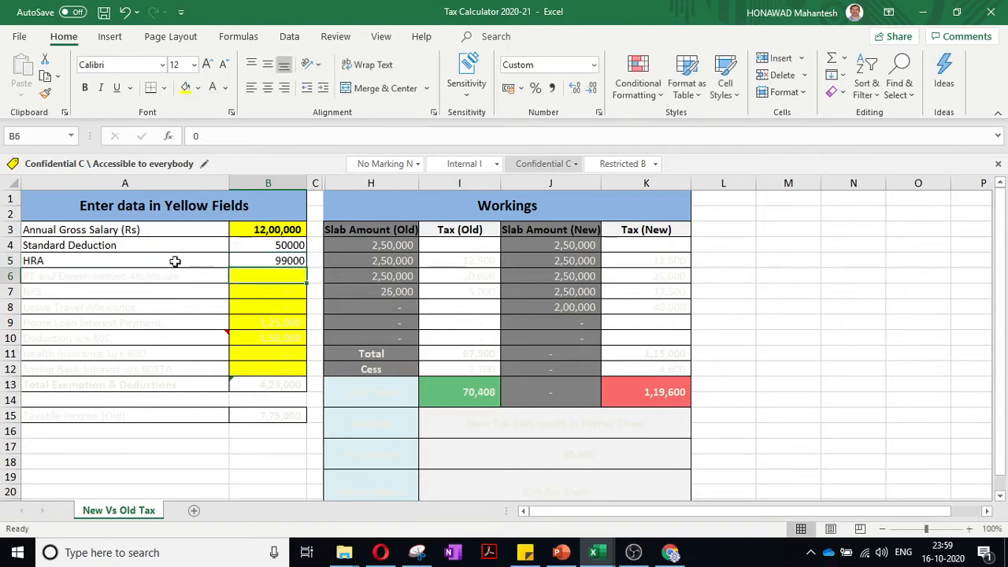
Copy the HRA label's format to the rows from PT and Entertainment Allowance through Home Loan Interest Payment, A6:B9
click(68, 264)
click(45, 93)
drag(47, 281, 265, 275)
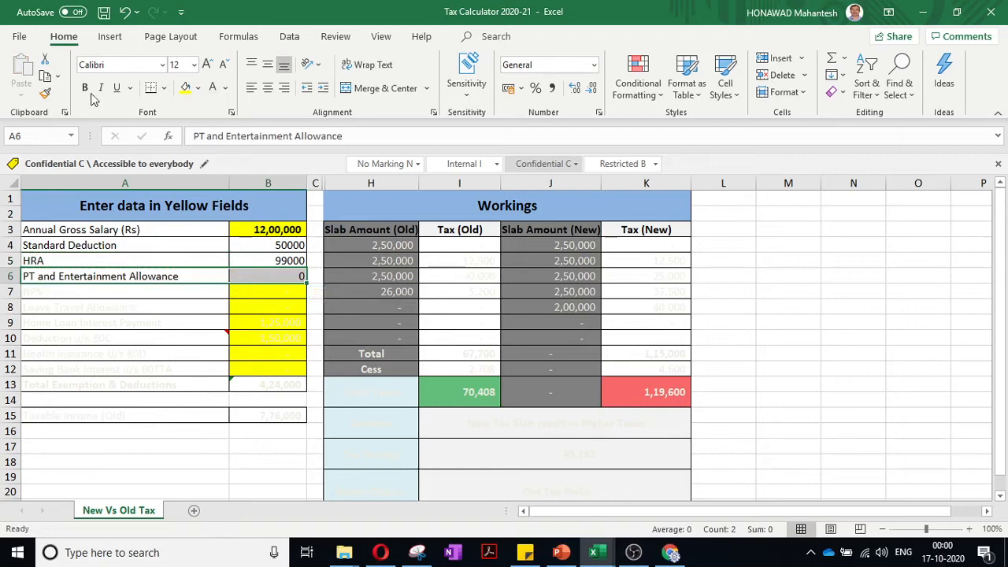
click(46, 95)
drag(83, 286, 247, 294)
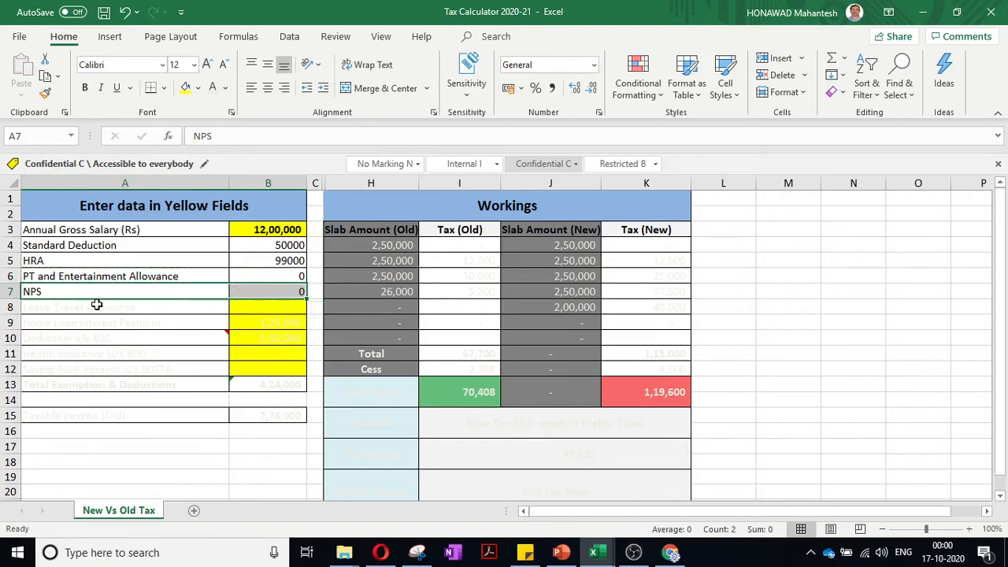
click(43, 92)
drag(70, 307, 244, 323)
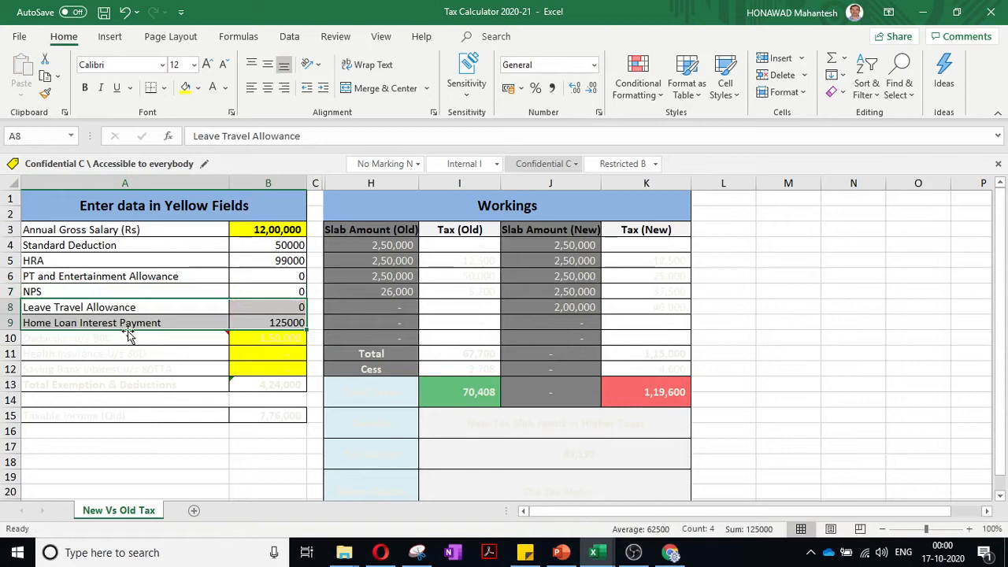
Set the Leave Travel Allowance amount in B8 to 50000
click(75, 307)
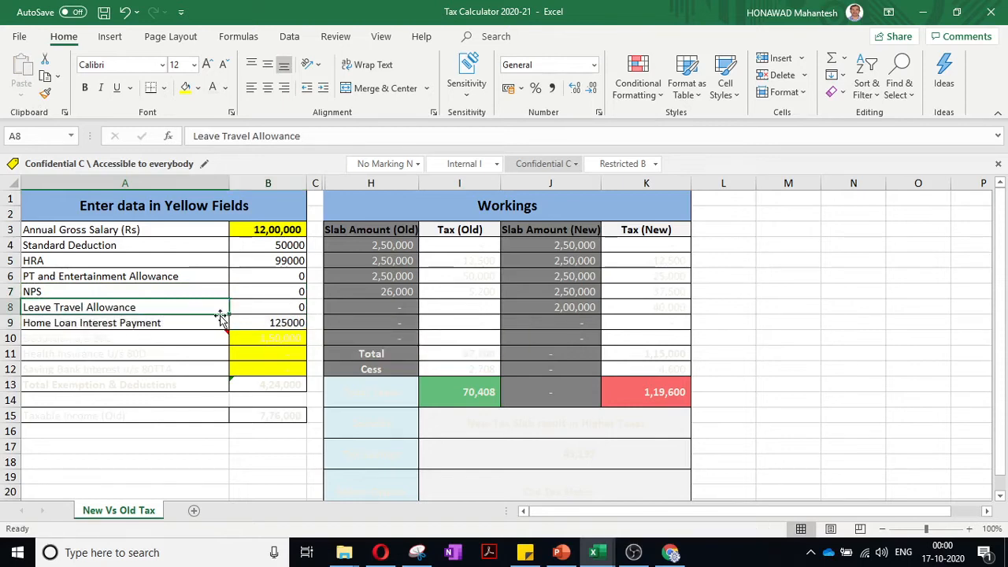
click(278, 309)
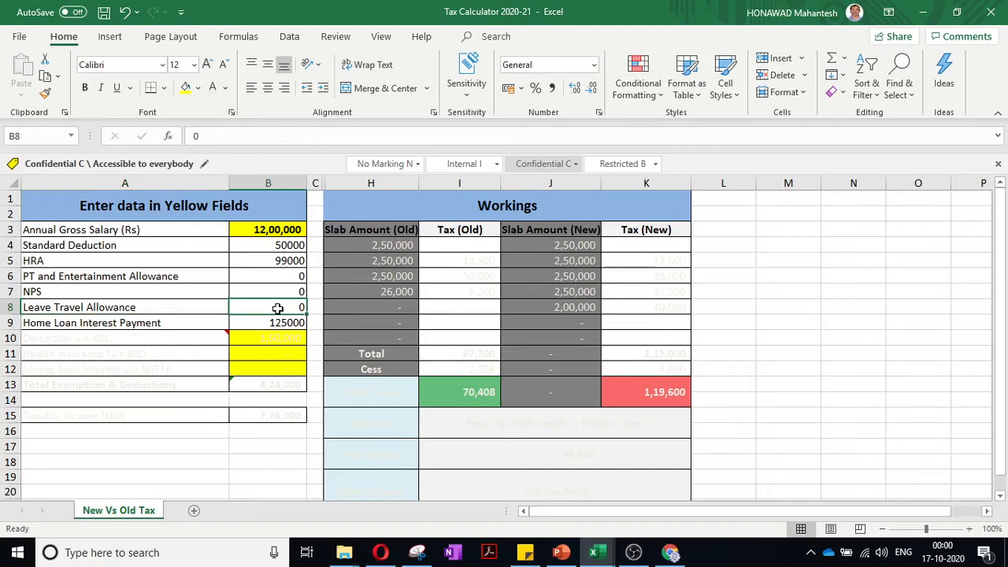
text(50)
text(000)
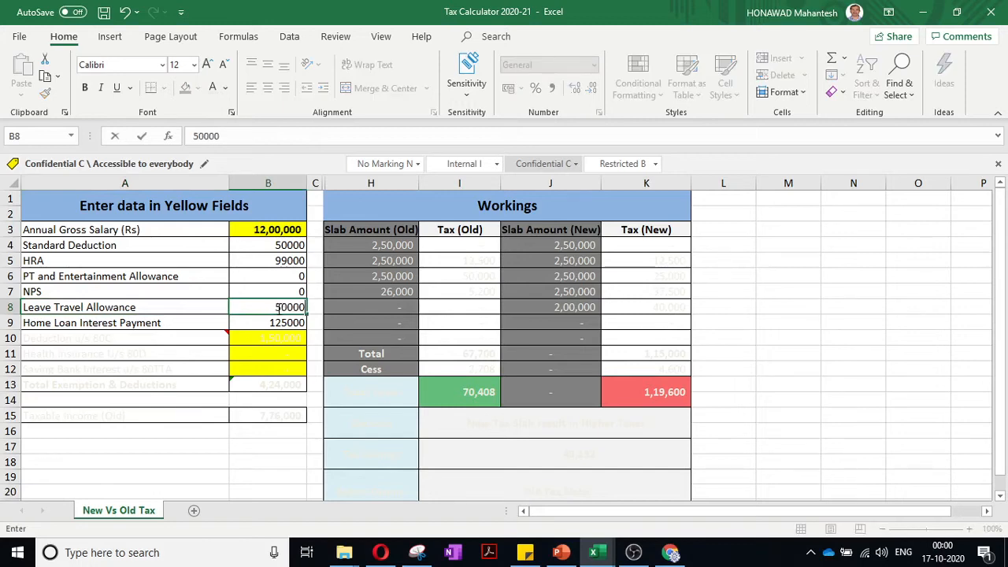
key(Return)
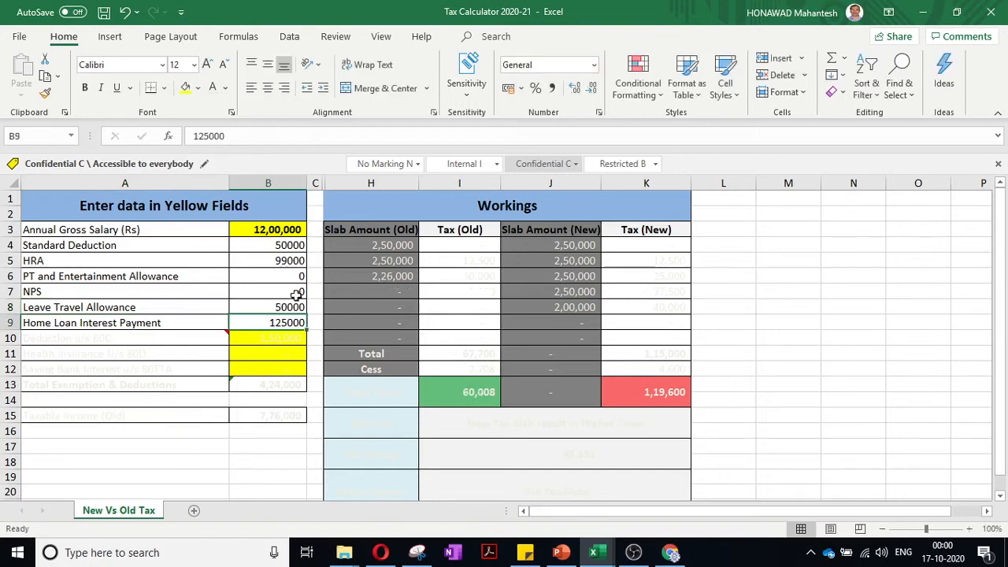
Set the NPS amount in B7 to 50000
click(281, 294)
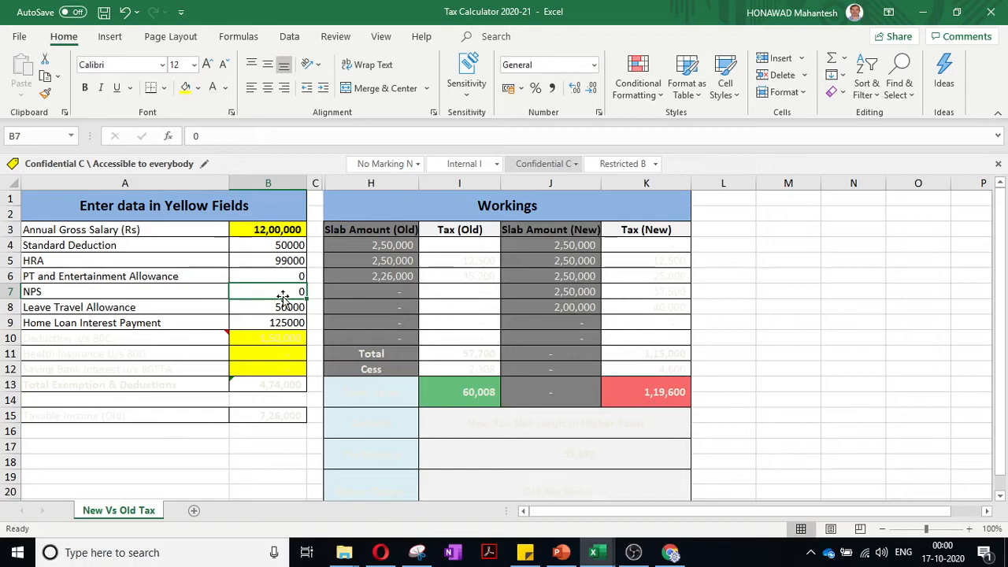
text(50000)
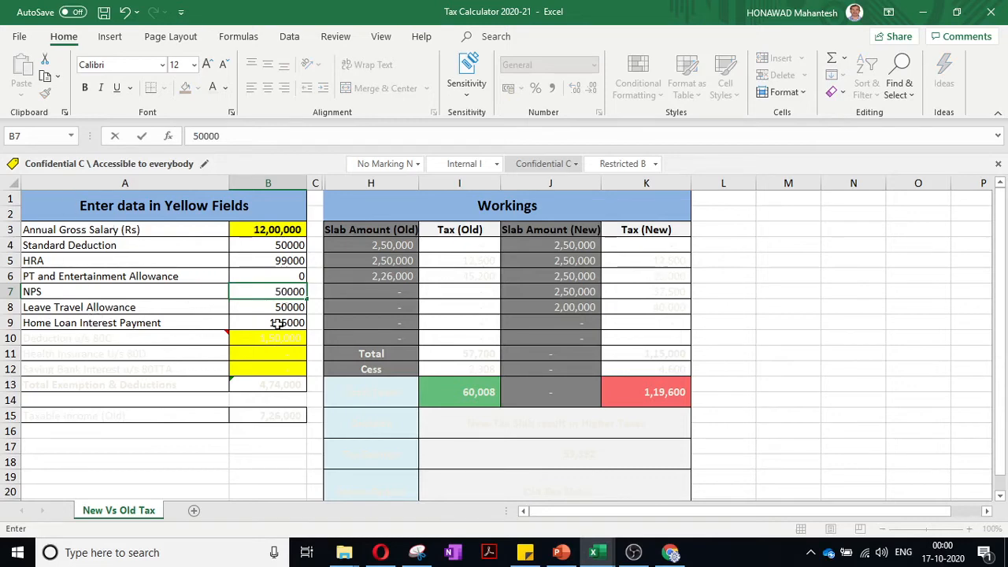
click(277, 323)
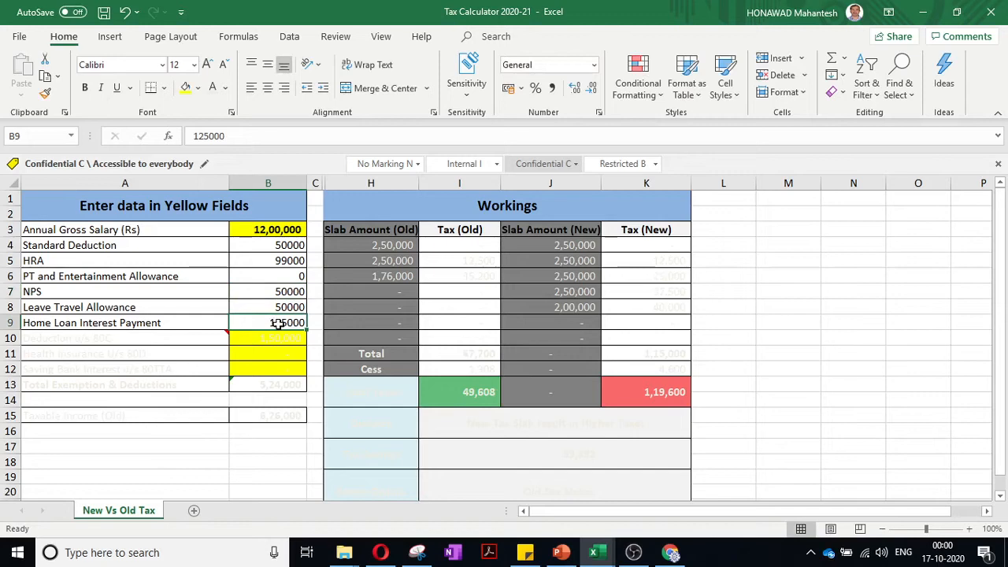
Relabel the PT and Entertainment Allowance row in A6 as pf and set its amount in B6 to 50000
click(191, 276)
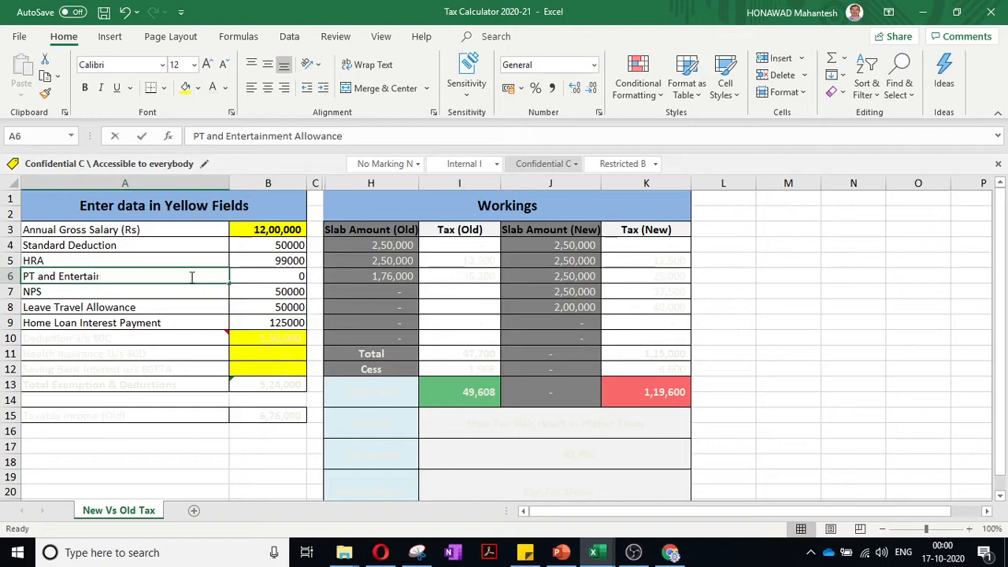
text(pf)
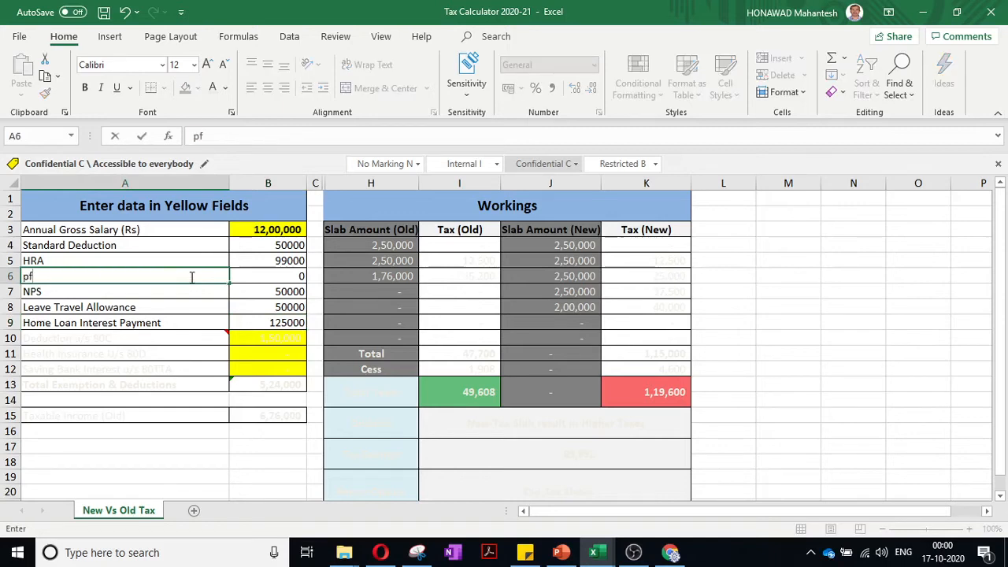
click(283, 273)
text(50000)
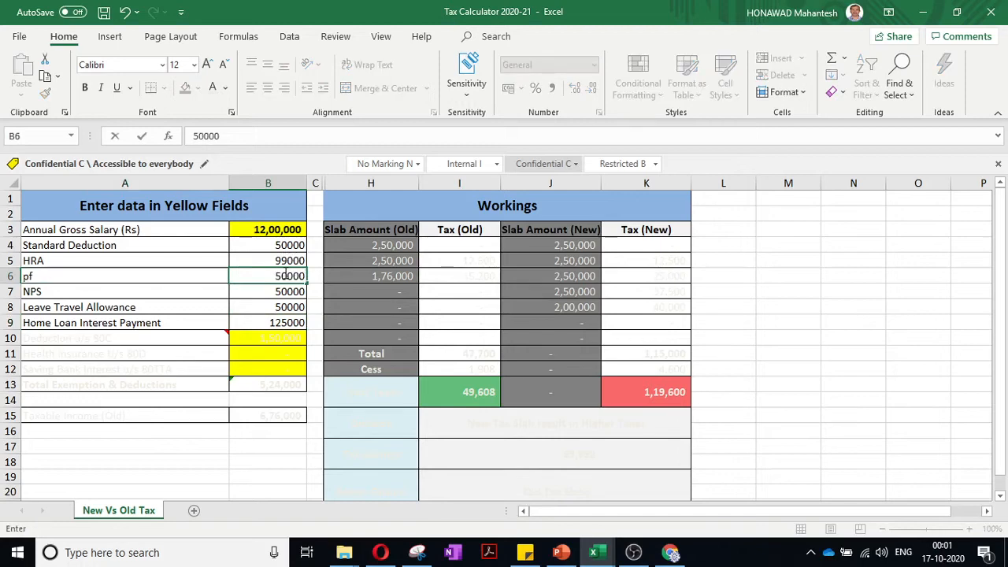
key(Return)
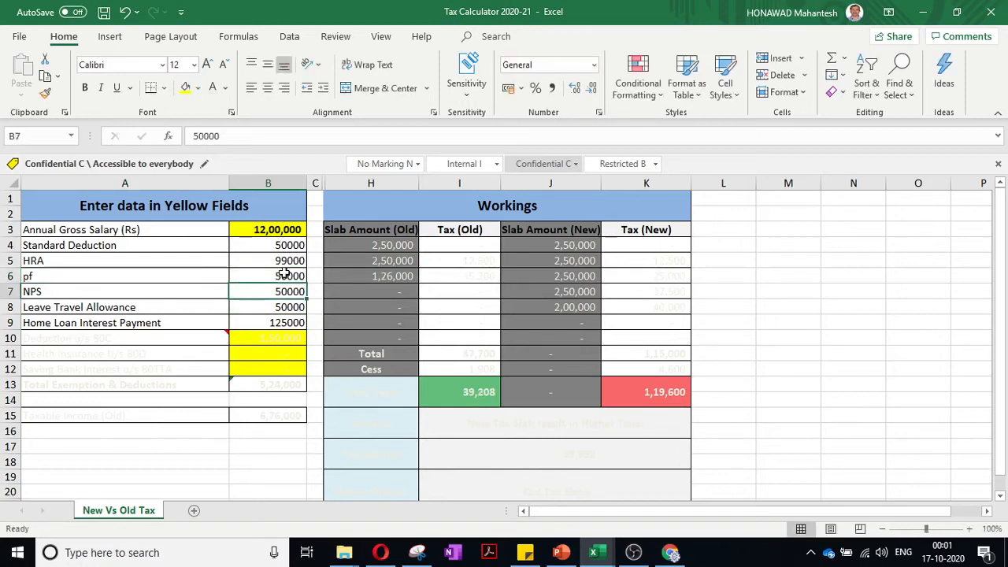
Copy the NPS amount's format to the Deduction u/s 80C row, A10:B10
click(45, 93)
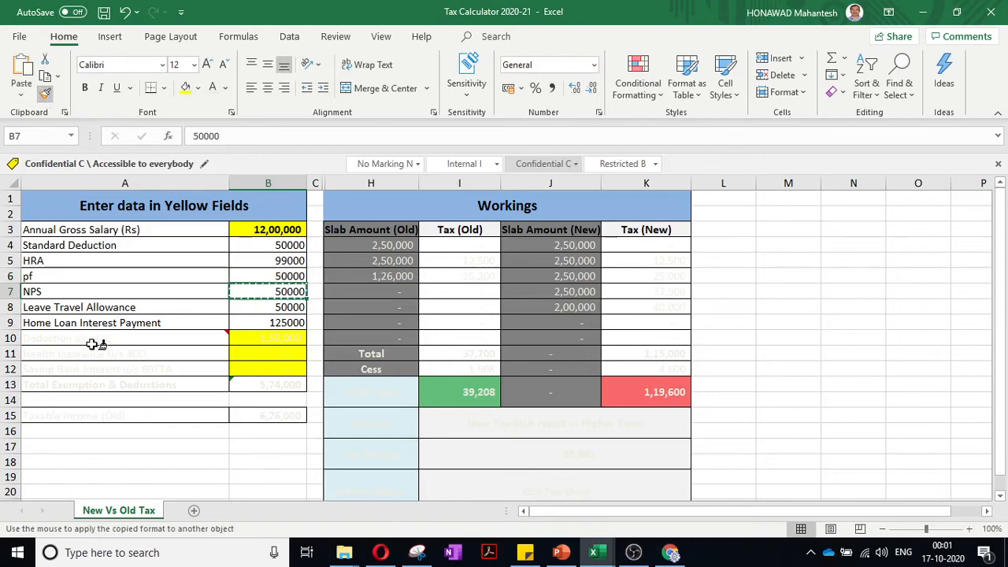
drag(93, 344, 242, 340)
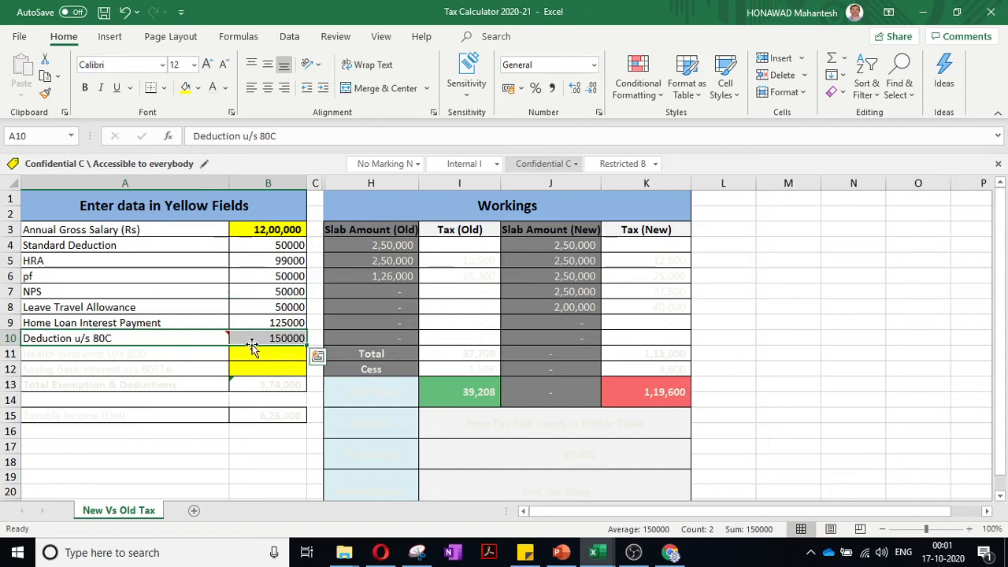
Set the pf amount in B6 to 0 and select the Deduction u/s 80C label in A10
click(292, 277)
text(0)
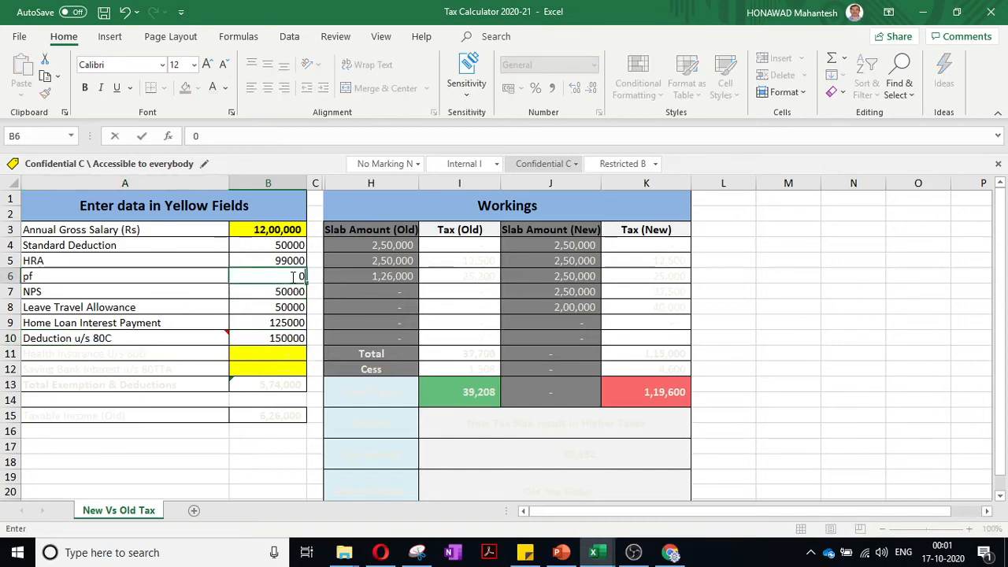
key(Return)
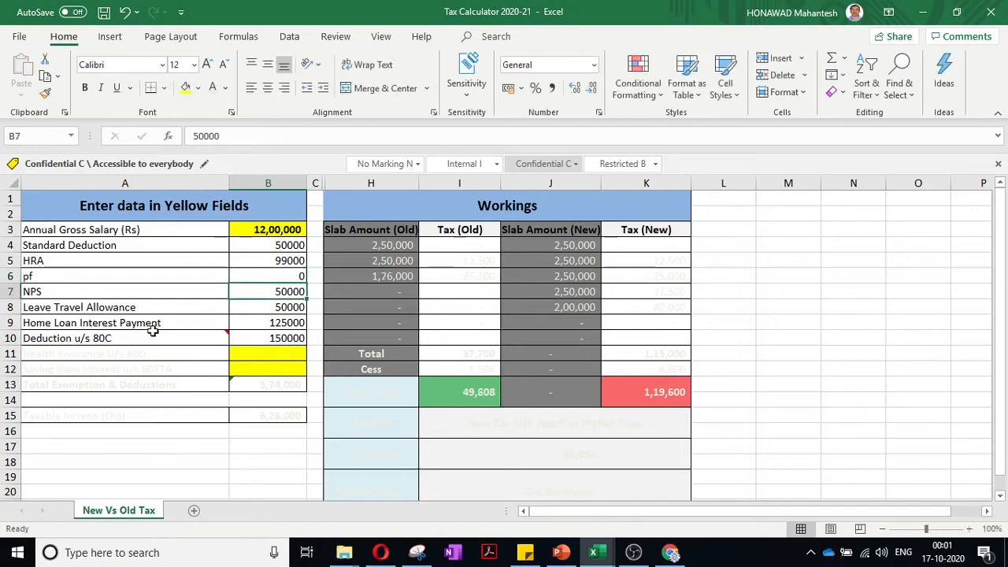
mouse_move(152, 333)
click(134, 339)
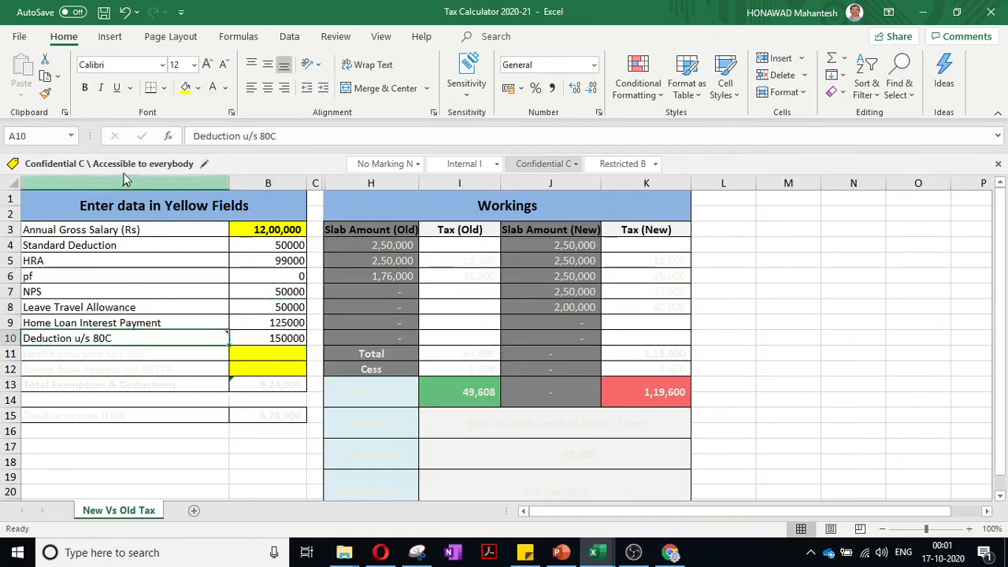
Relabel A6 as MOBILE,FOODCOUPAN and set its amount in B6 to 50000
click(62, 279)
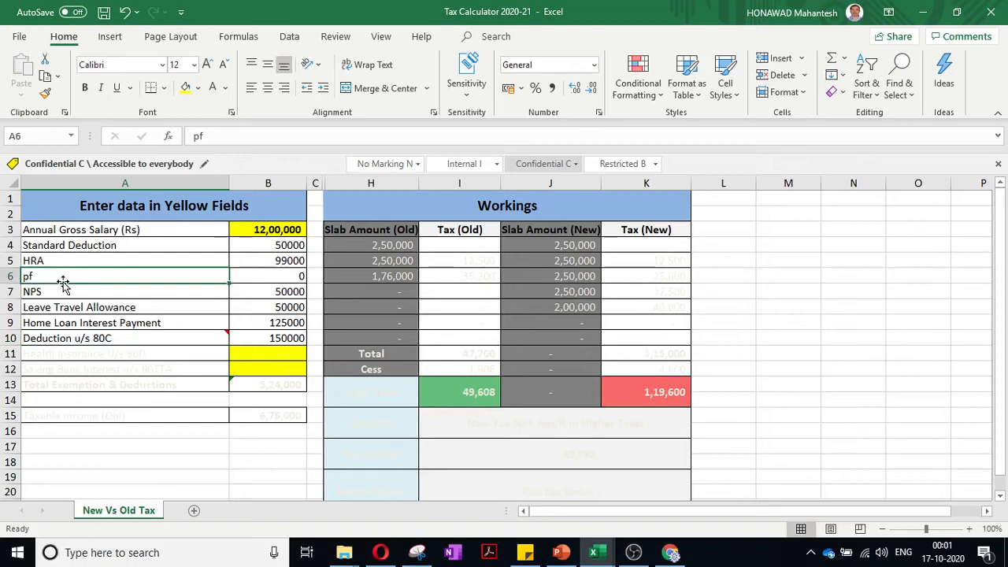
text(MOBI)
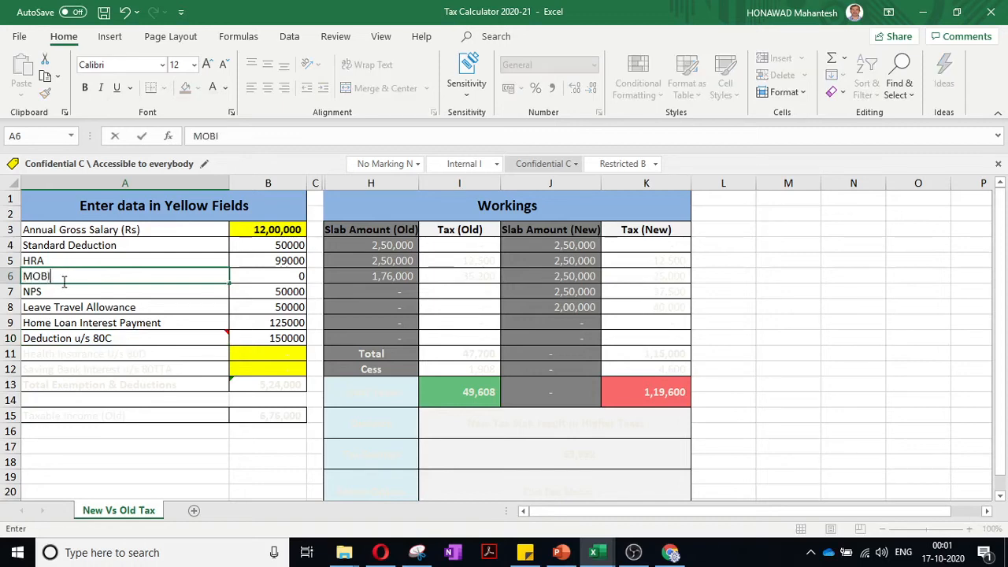
text(LE,FOODCOUPAN)
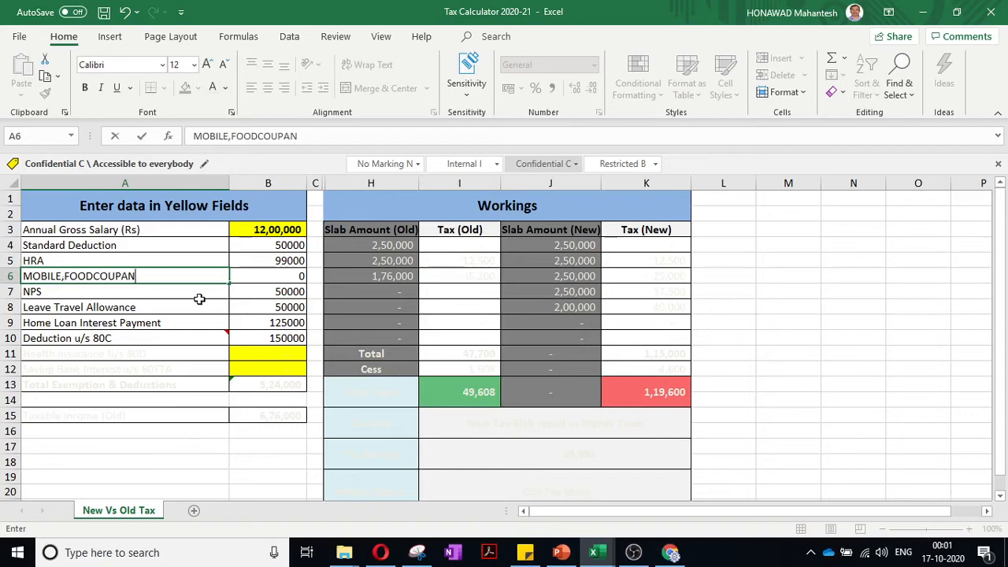
click(282, 277)
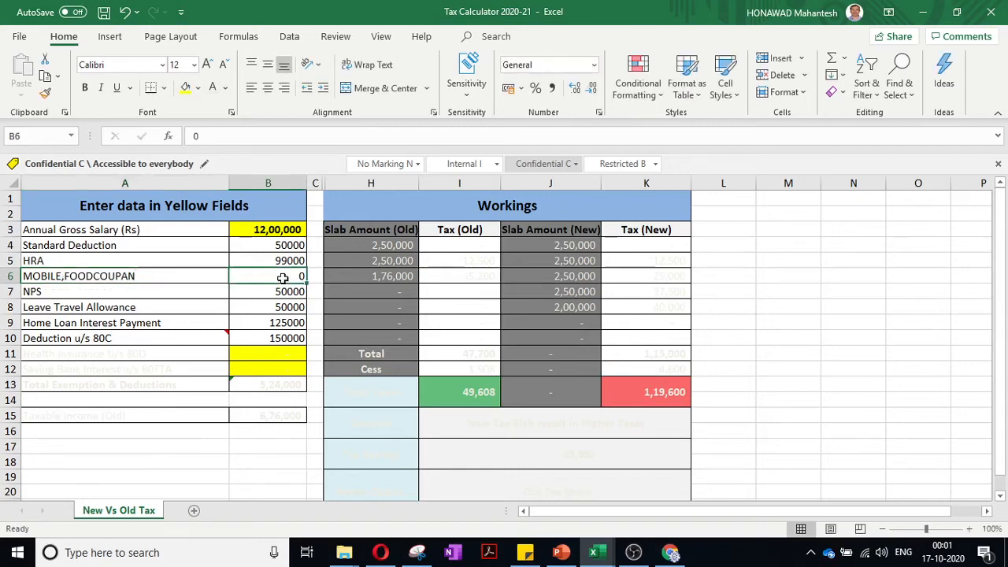
text(50000)
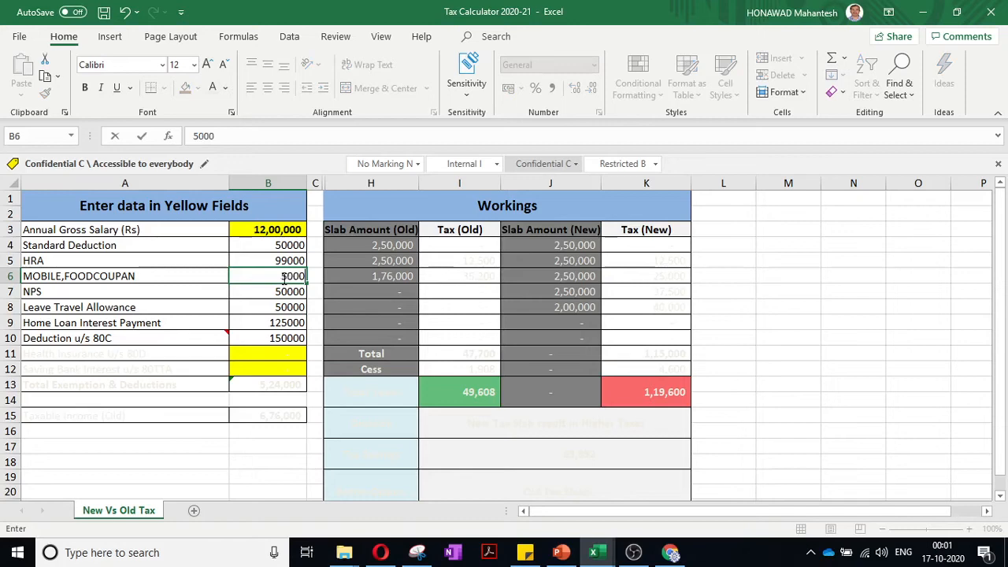
key(Return)
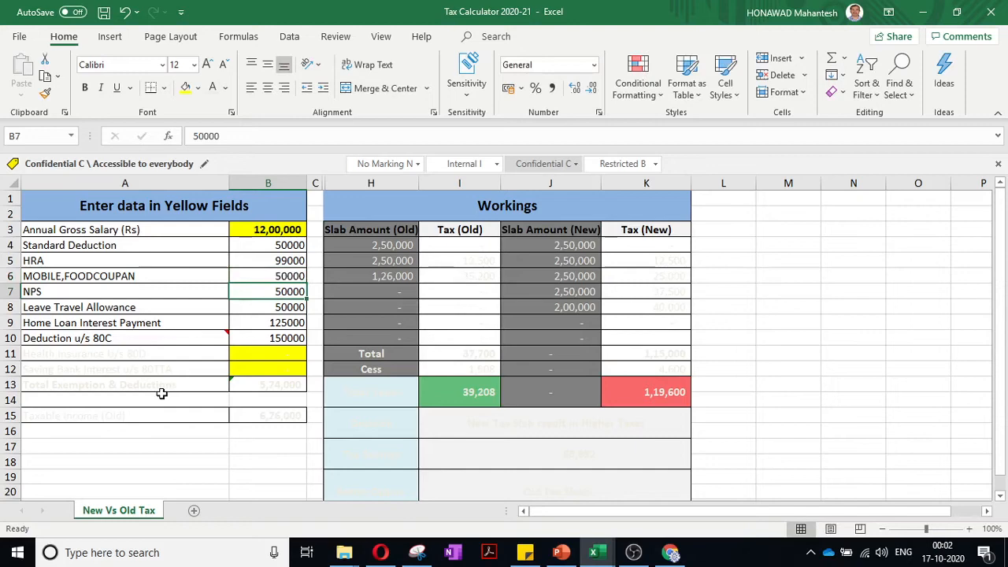
Copy the Deduction u/s 80C label's format to the rows from Health Insurance through Total Exemption & Deductions, A11:B13
click(125, 334)
click(45, 93)
drag(63, 352, 246, 355)
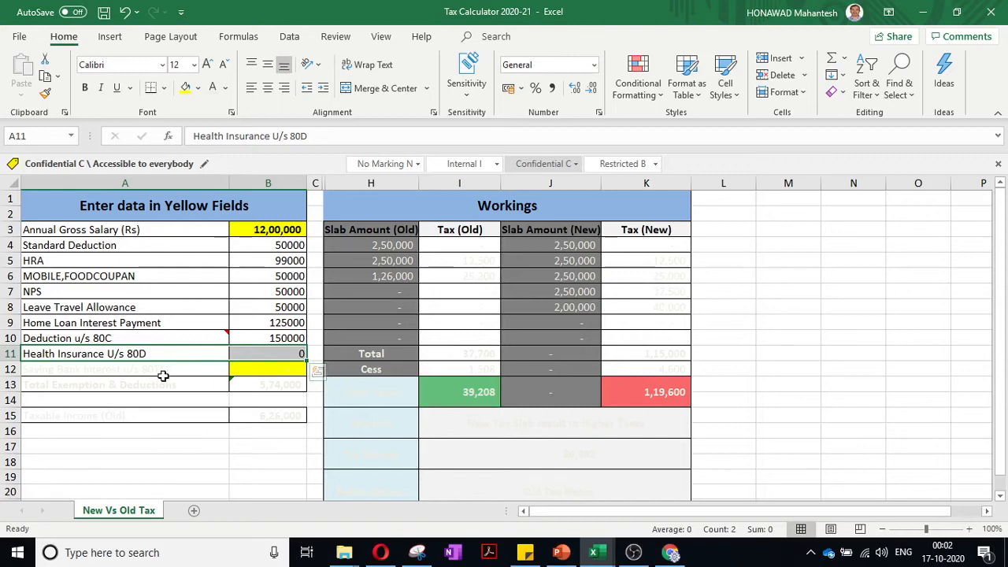
click(44, 95)
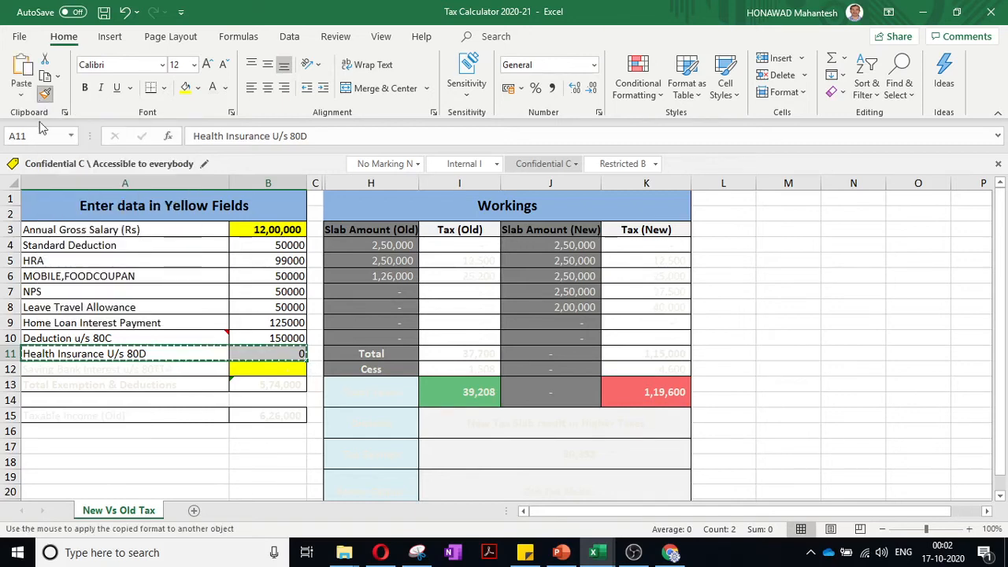
drag(69, 367, 249, 367)
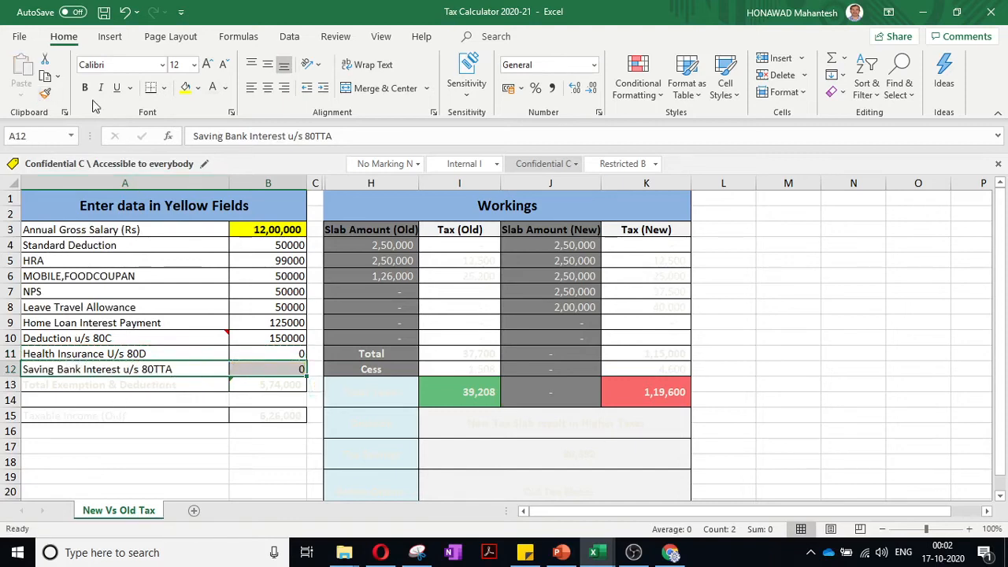
click(44, 93)
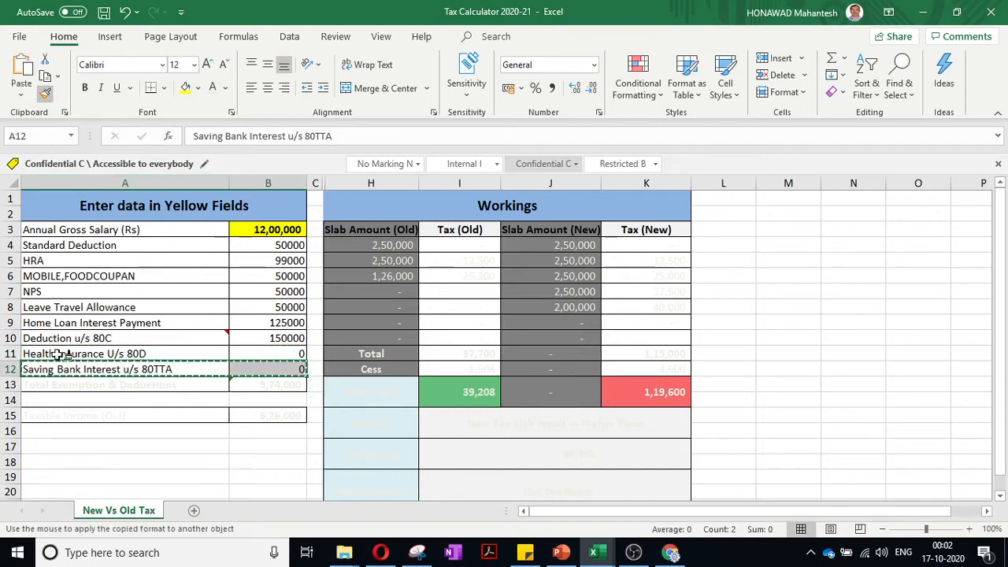
drag(59, 386, 246, 386)
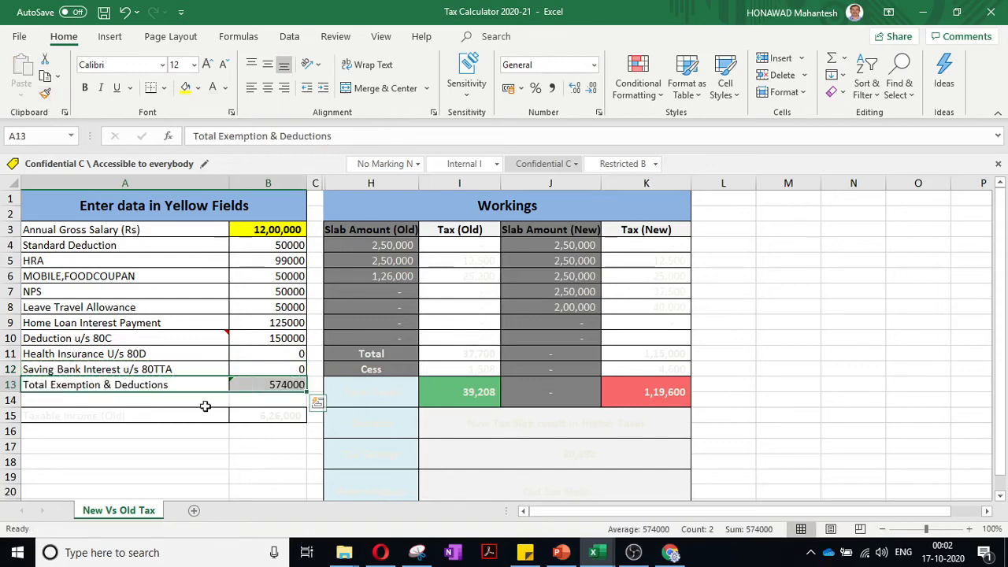
Examine the Total Exemption & Deductions formula in B13 and the Annual Gross Salary in B3
double_click(290, 385)
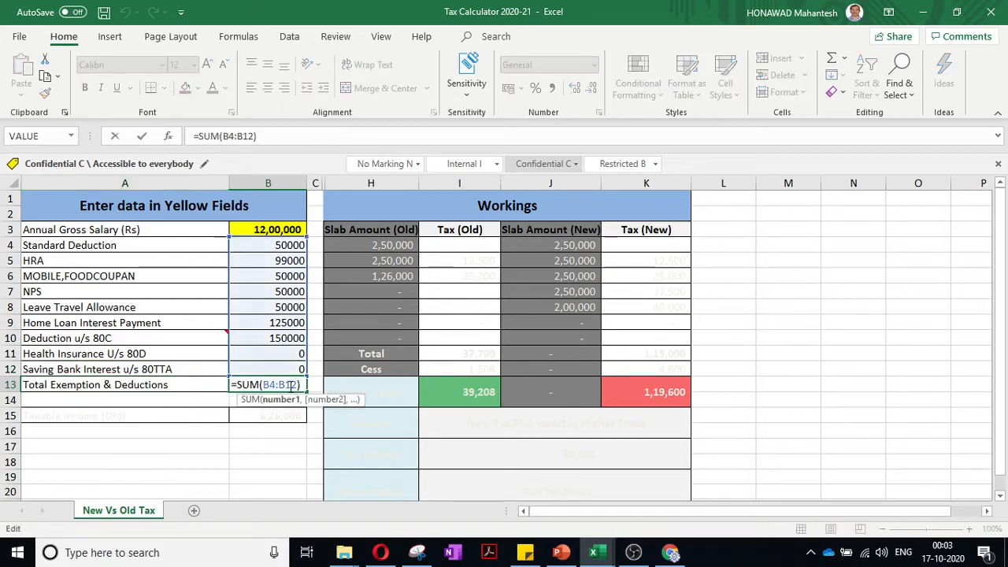
key(Return)
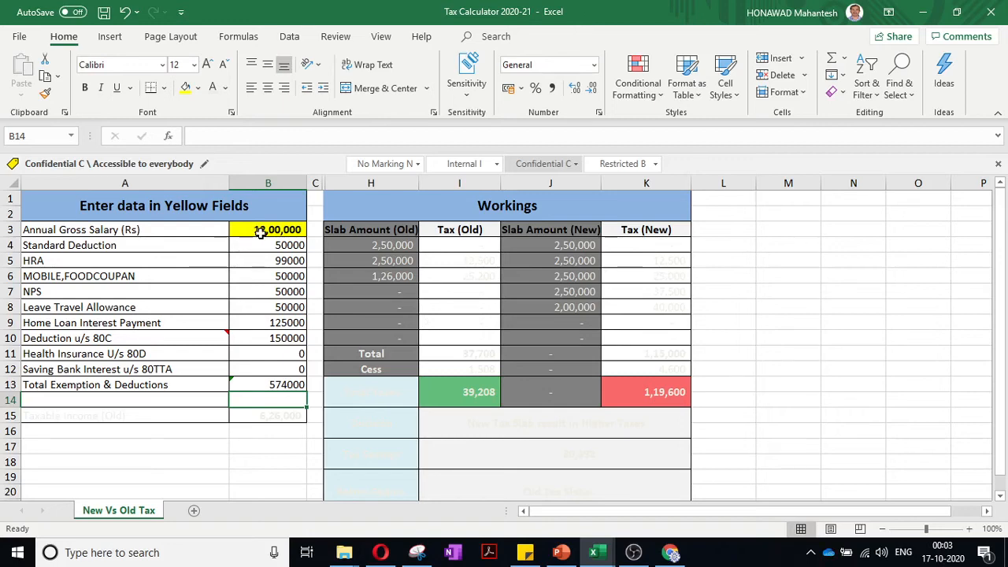
click(264, 230)
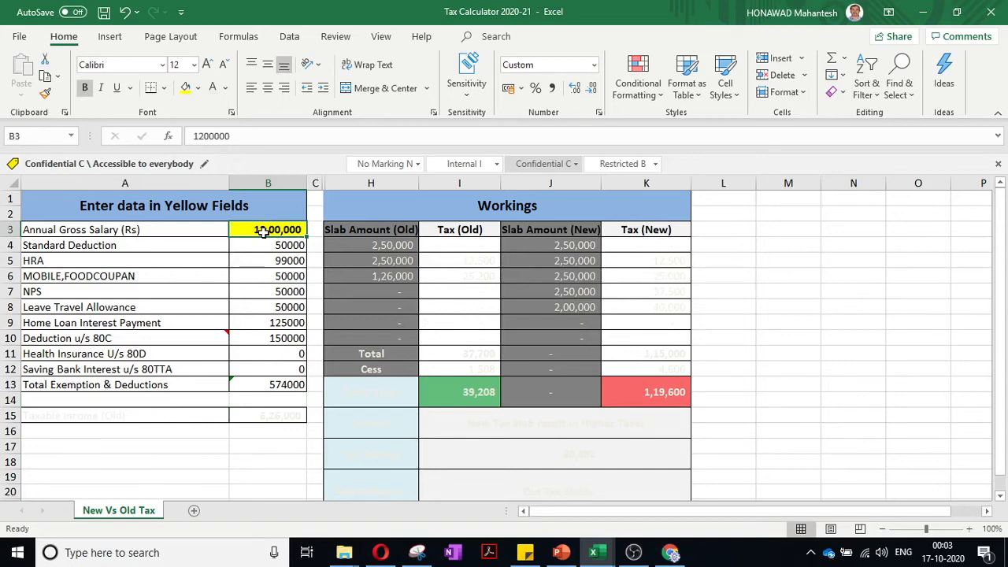
Copy the Standard Deduction amount's format from B4 to the Tax (Old) cells I4:I12
click(446, 248)
click(290, 246)
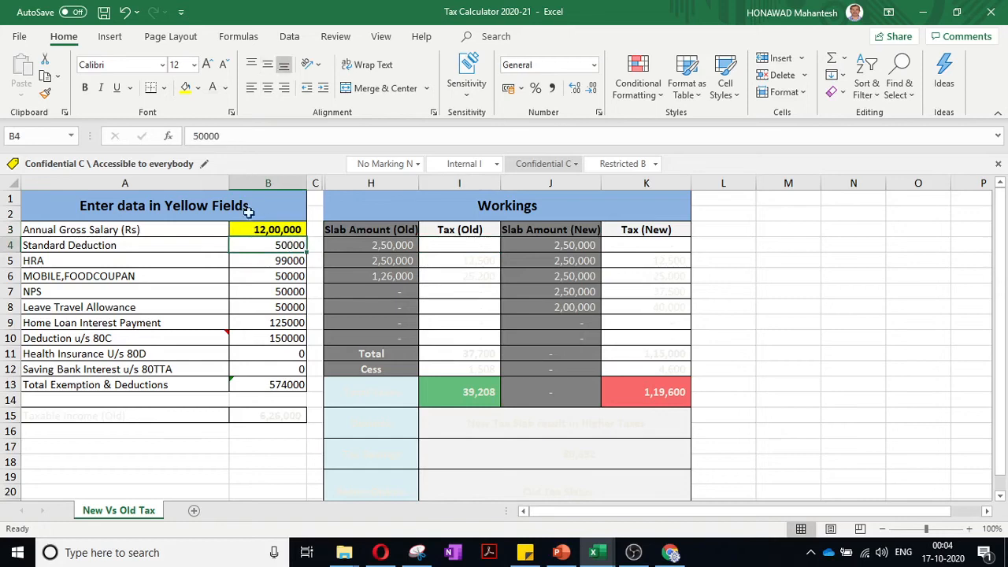
click(45, 93)
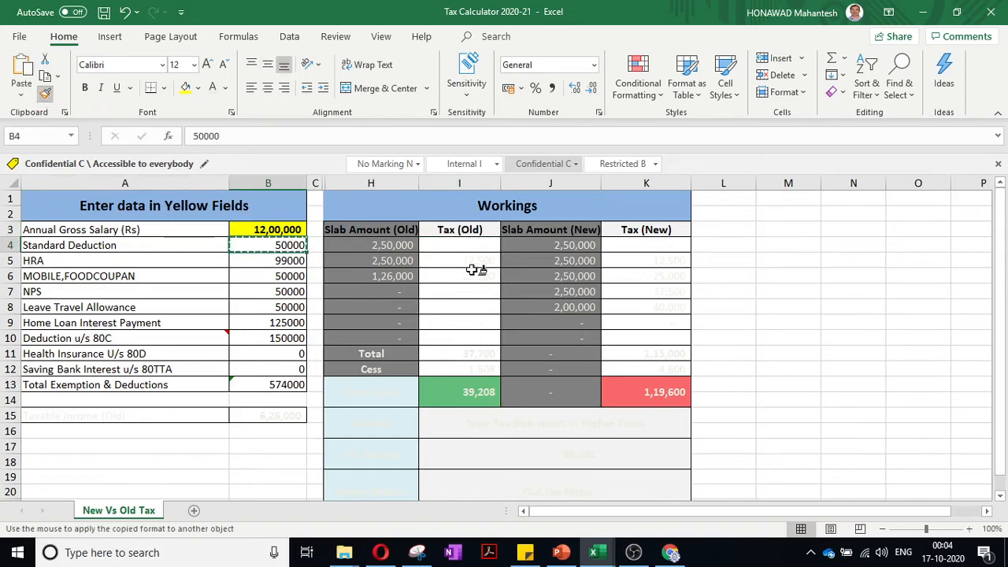
drag(462, 250, 463, 364)
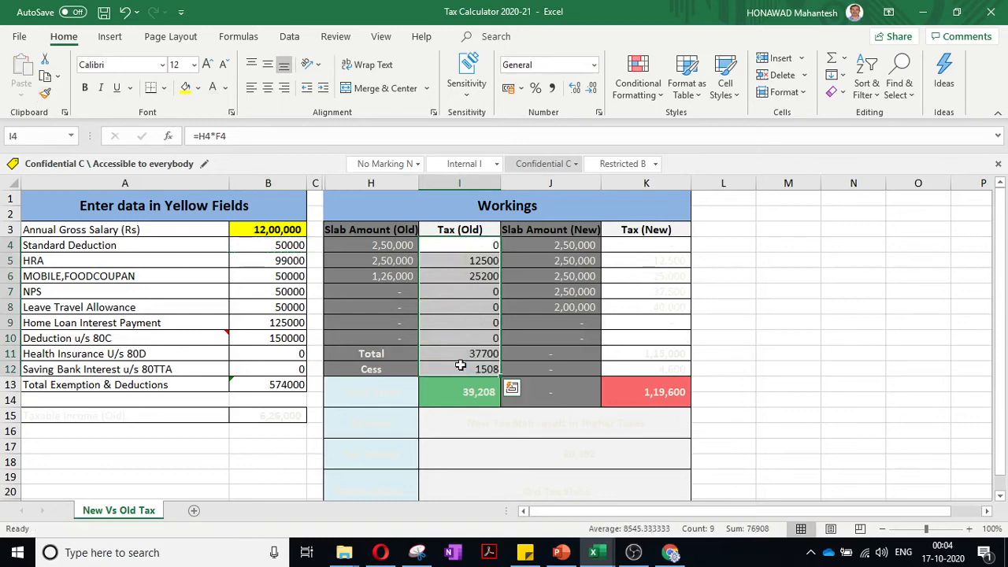
Inspect the Slab Amount (Old) formulas in H6 and H4 and check the combined amount of H4:H6
click(399, 272)
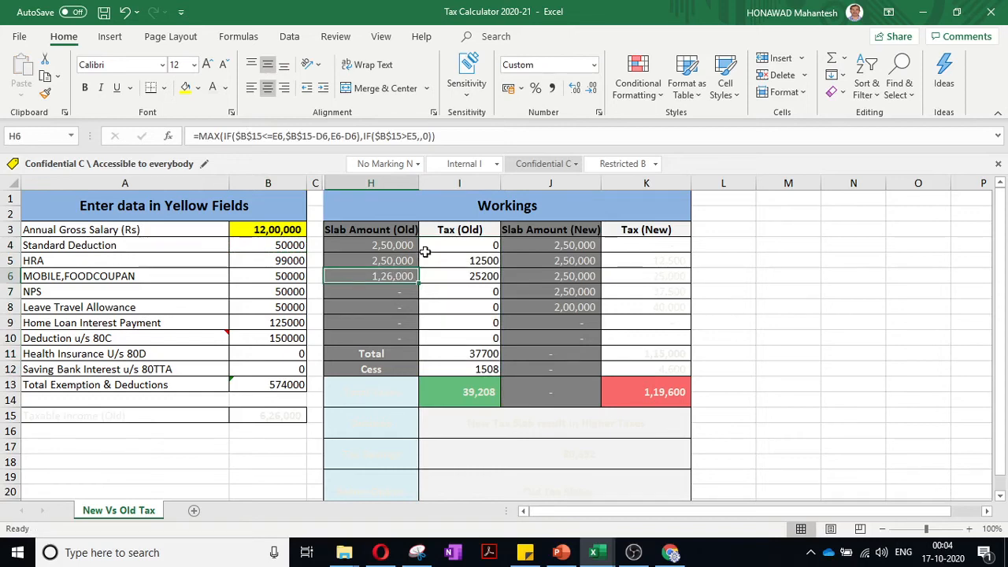
click(402, 247)
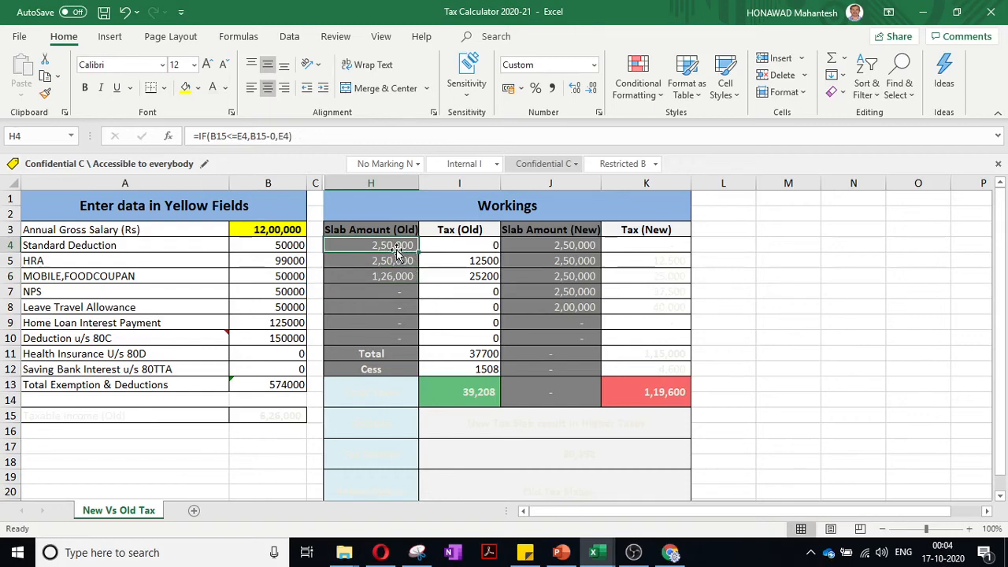
drag(392, 245, 389, 279)
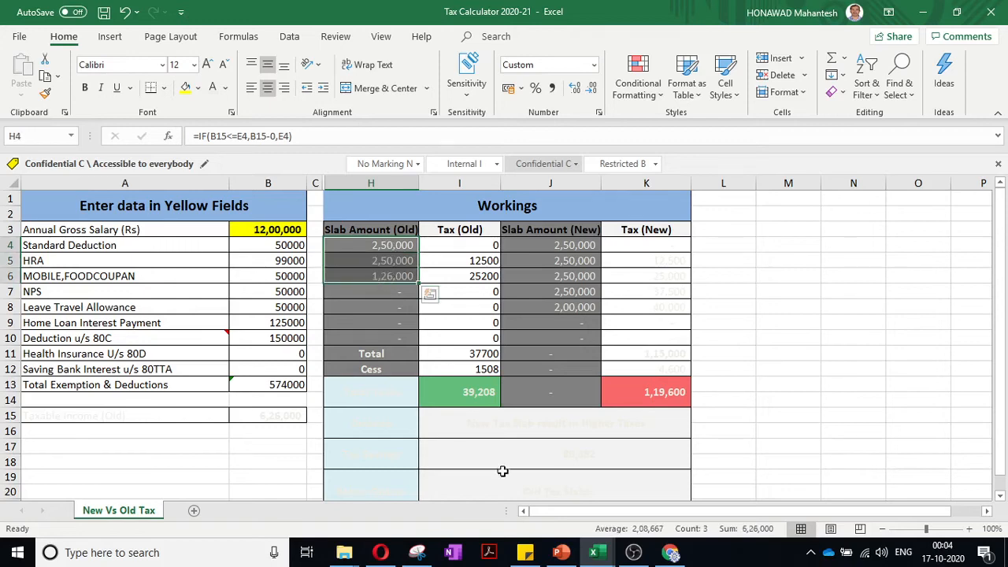
Calculate the taxable income in B17 by subtracting the total deductions from the gross salary with =B3-B13
click(248, 453)
text(=)
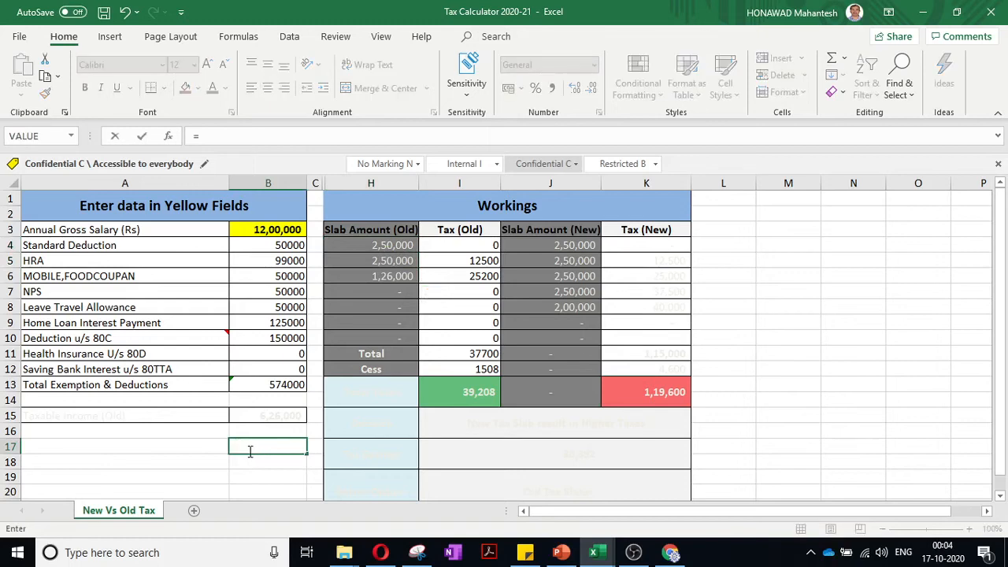
click(282, 235)
text(-)
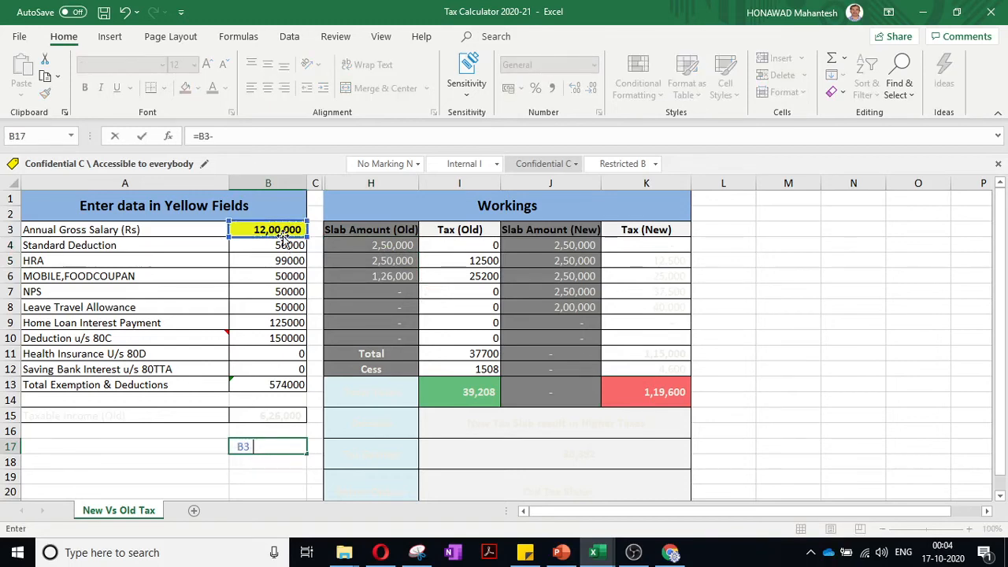
click(282, 383)
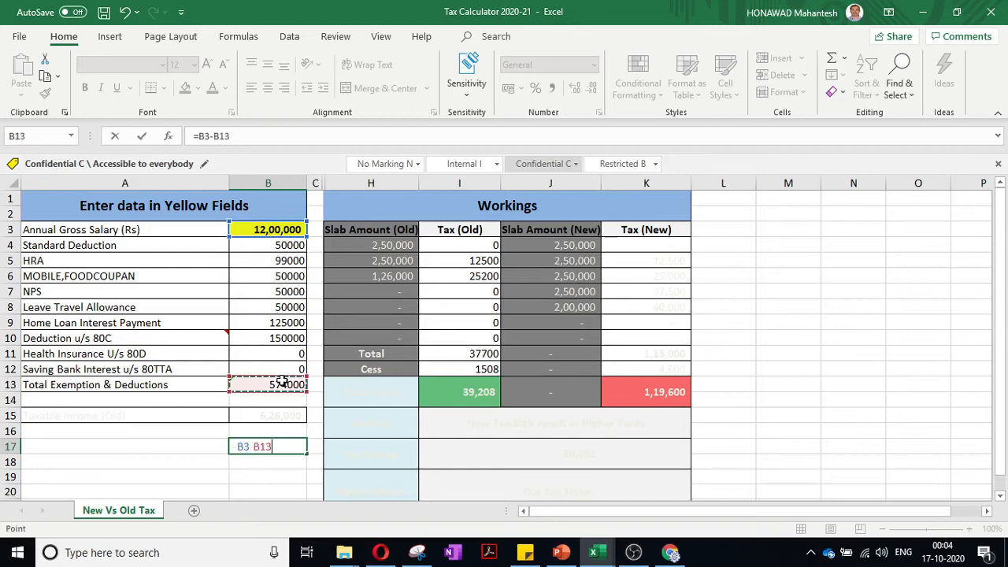
key(Return)
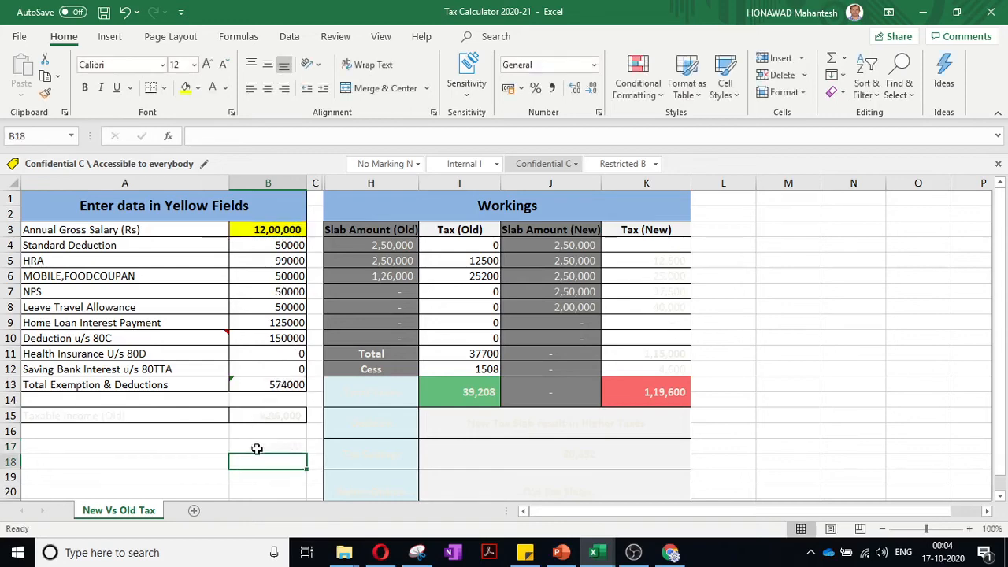
Copy the Total Exemption & Deductions amount's format from B13 to B16, and from there to B16:B20
click(272, 383)
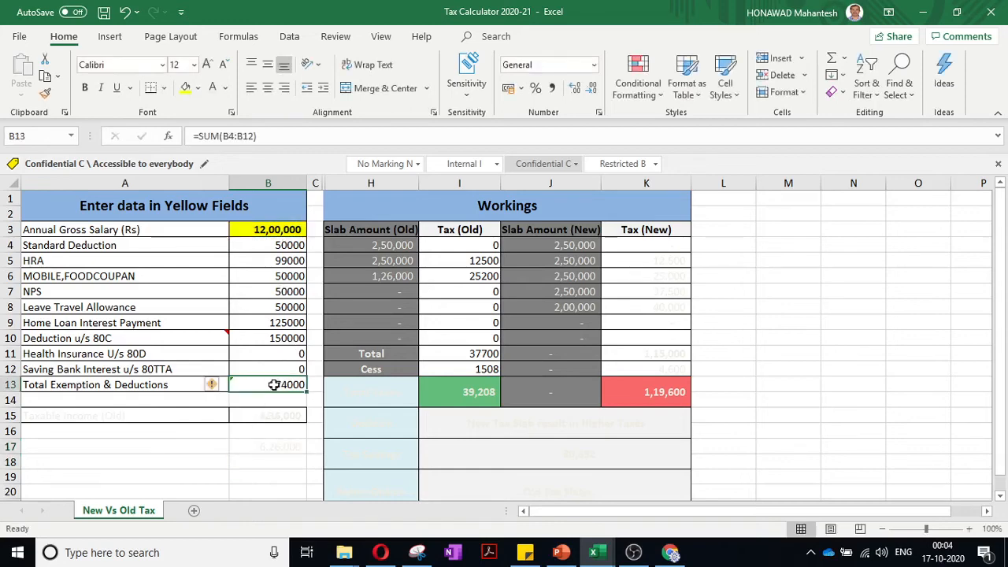
click(45, 93)
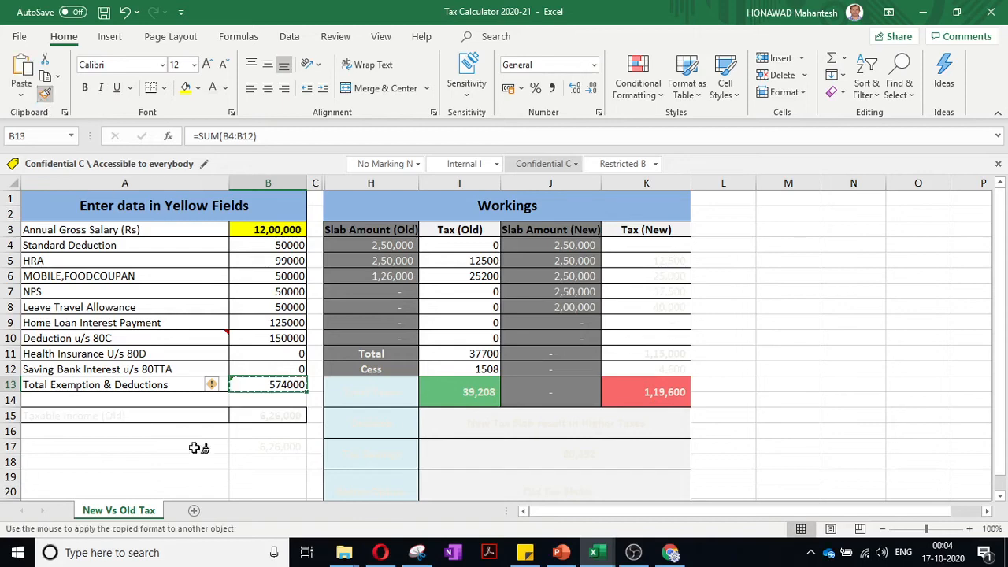
click(268, 435)
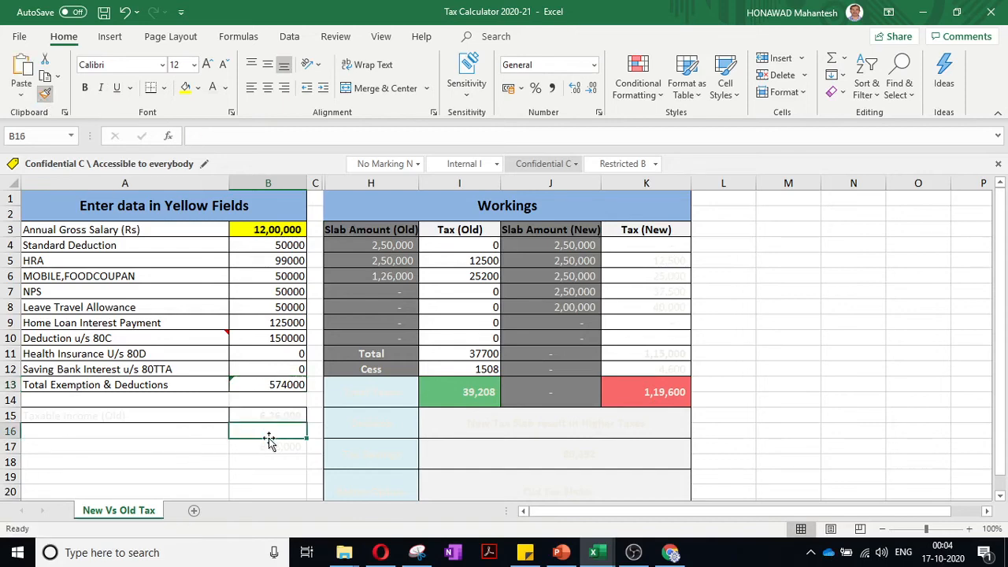
click(45, 93)
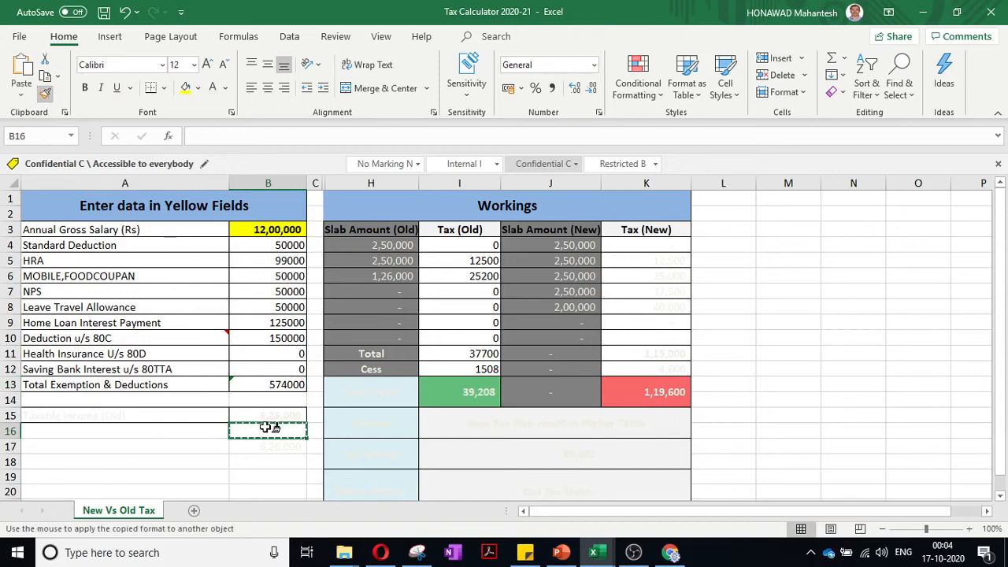
drag(270, 426, 261, 487)
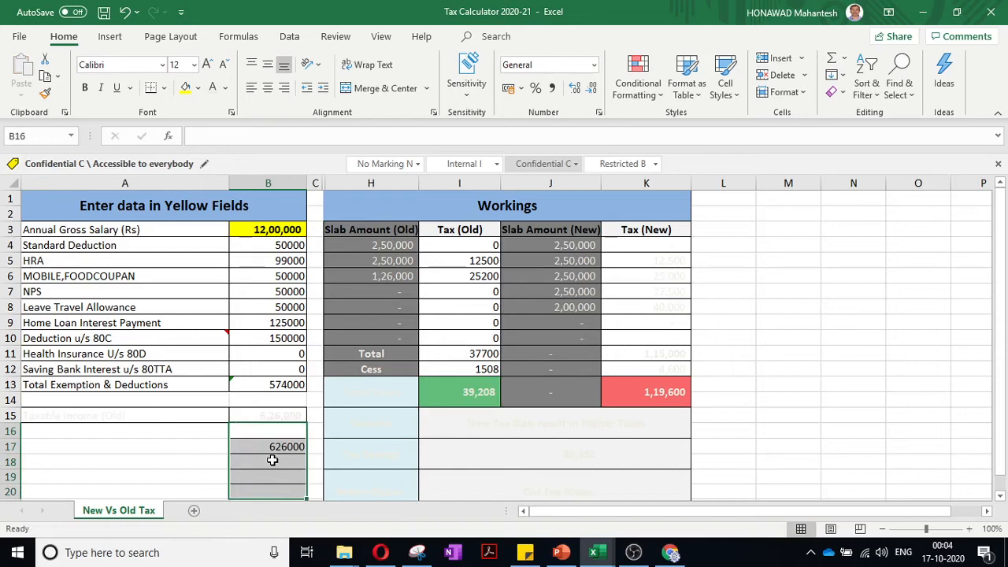
Check the combined Slab Amount (Old) in H4:H6 and inspect the formulas in H5 and I5
drag(375, 239, 375, 276)
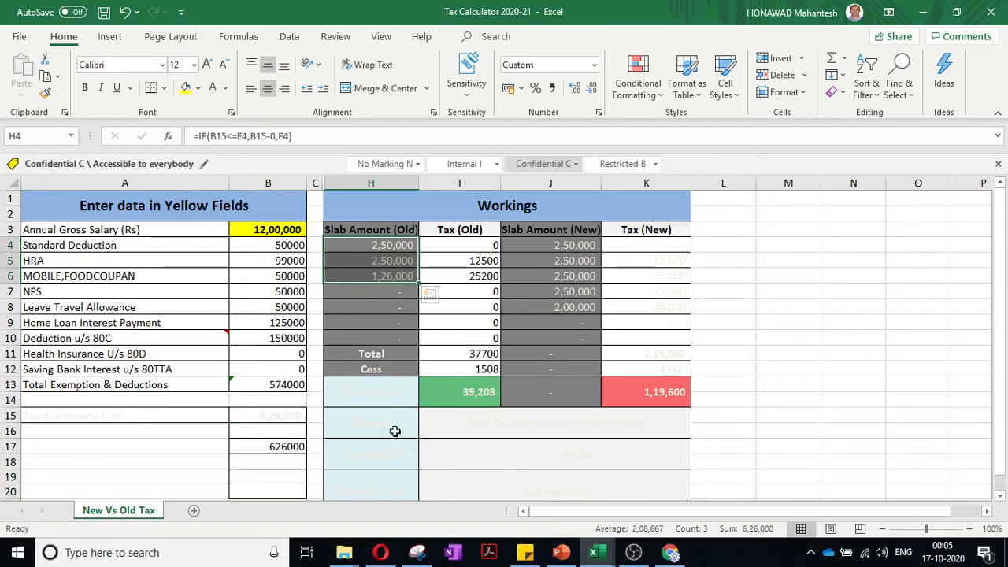
click(394, 263)
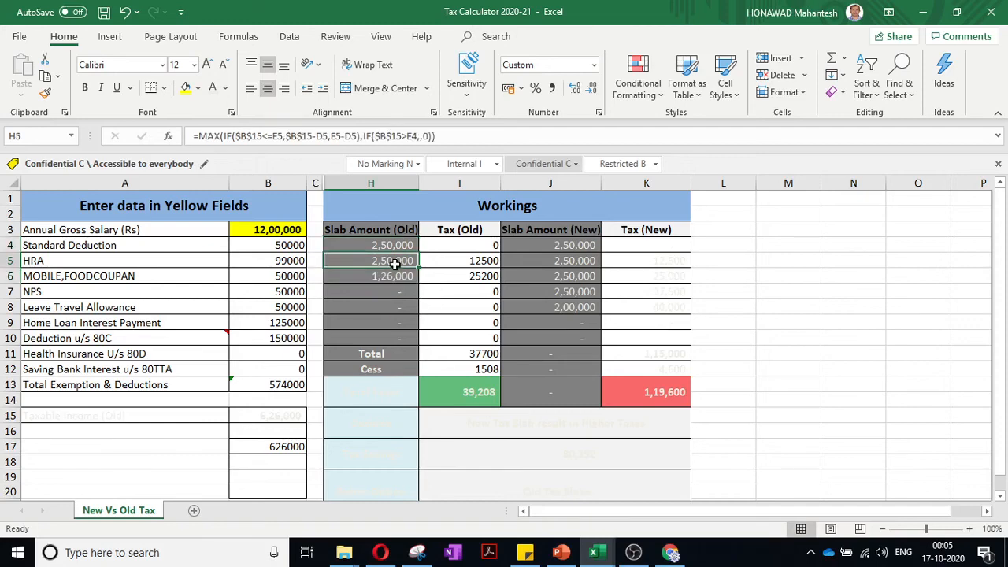
click(479, 263)
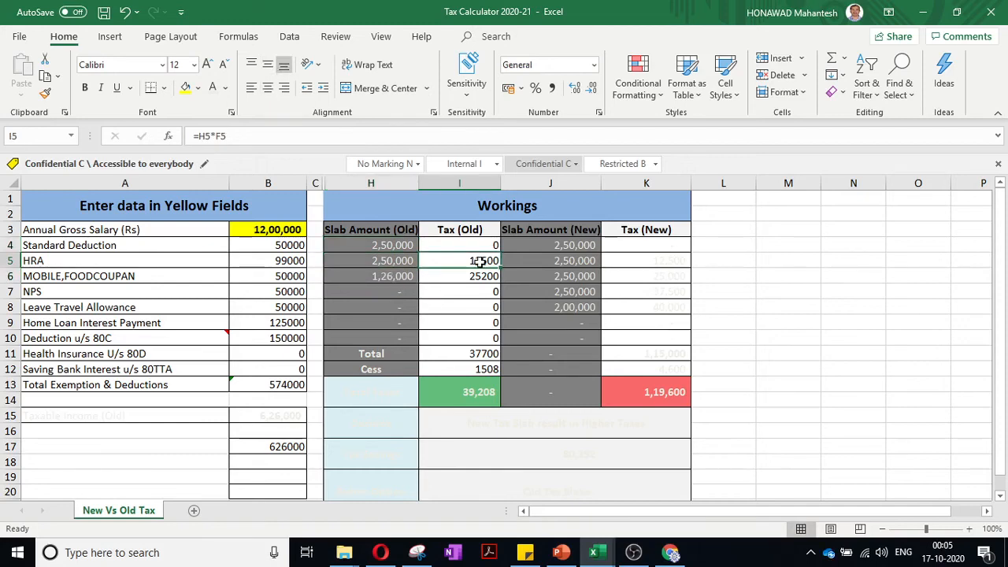
double_click(480, 262)
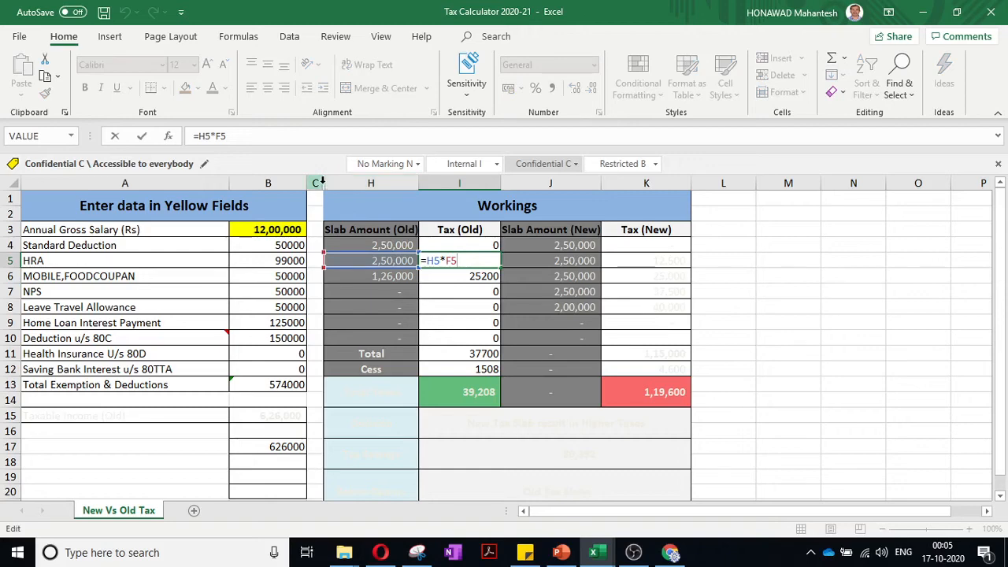
key(ctrl+Return)
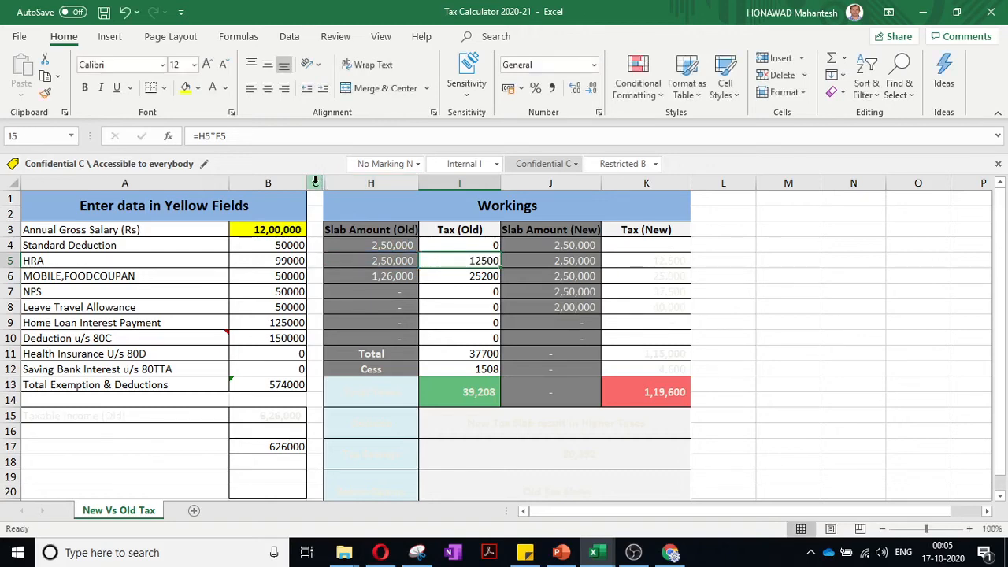
Unhide the slab limit and tax rate columns D:G between columns C and H
right_click(315, 182)
key(Escape)
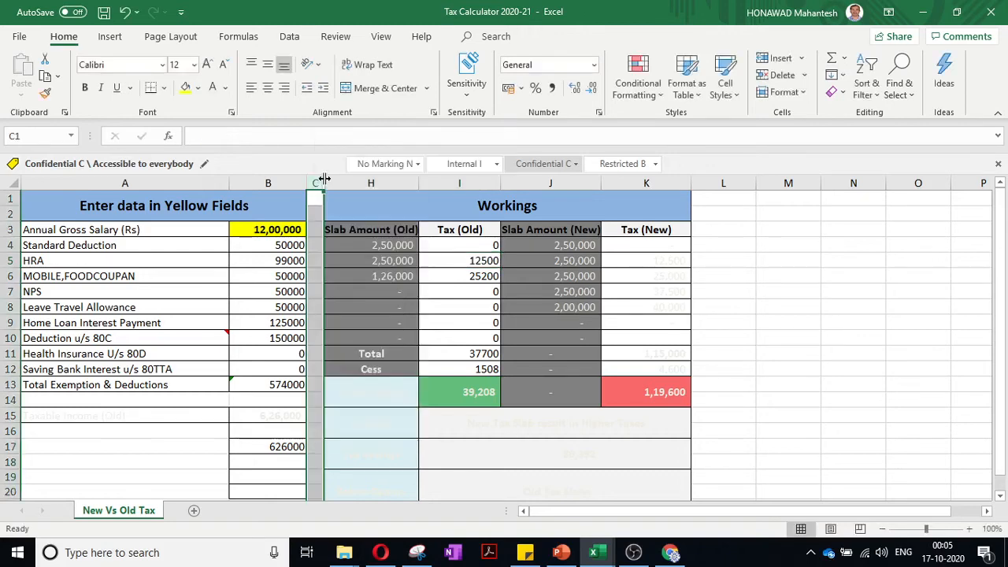
drag(317, 180, 329, 182)
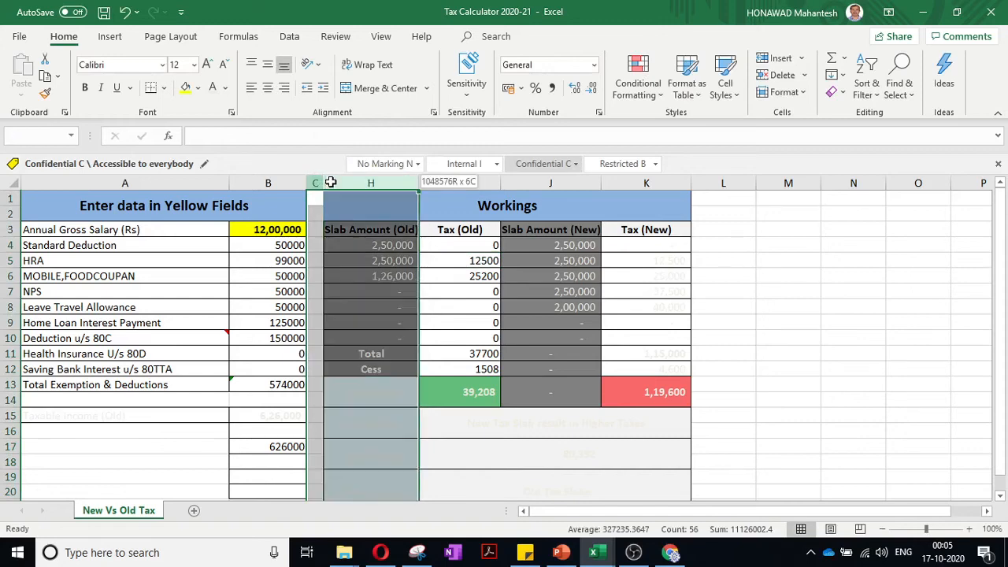
right_click(331, 182)
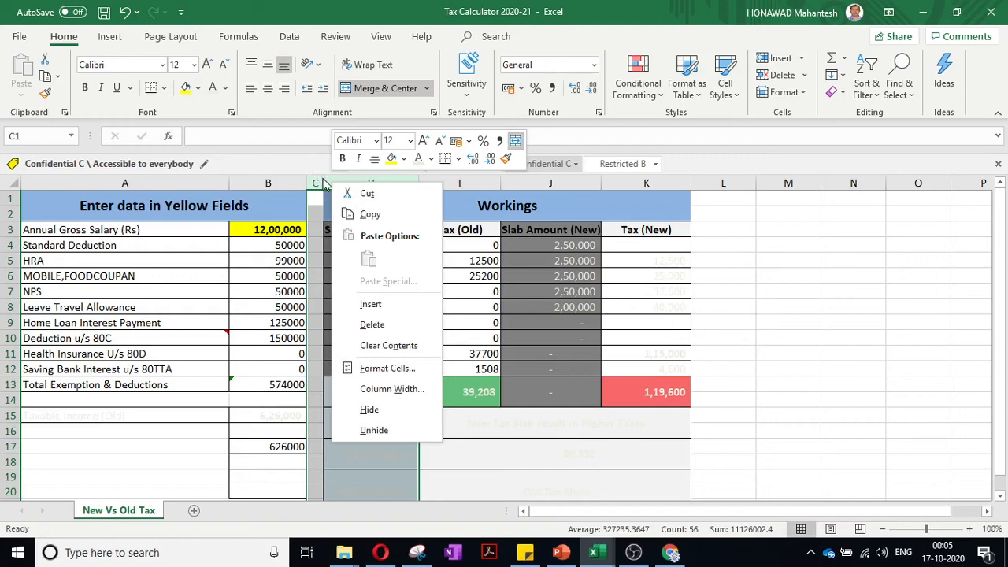
click(376, 430)
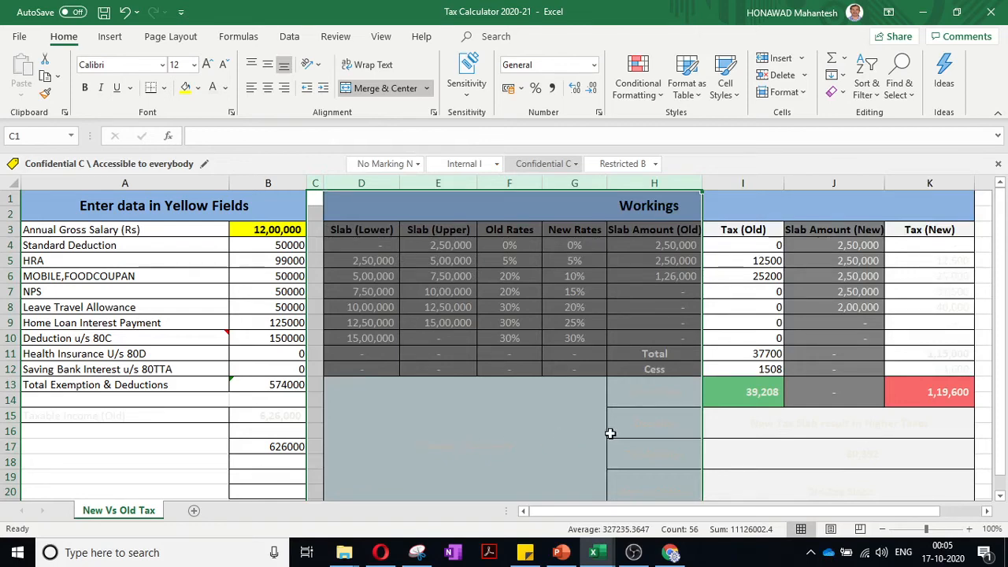
scroll(610, 433, right, 3)
scroll(609, 433, right, 3)
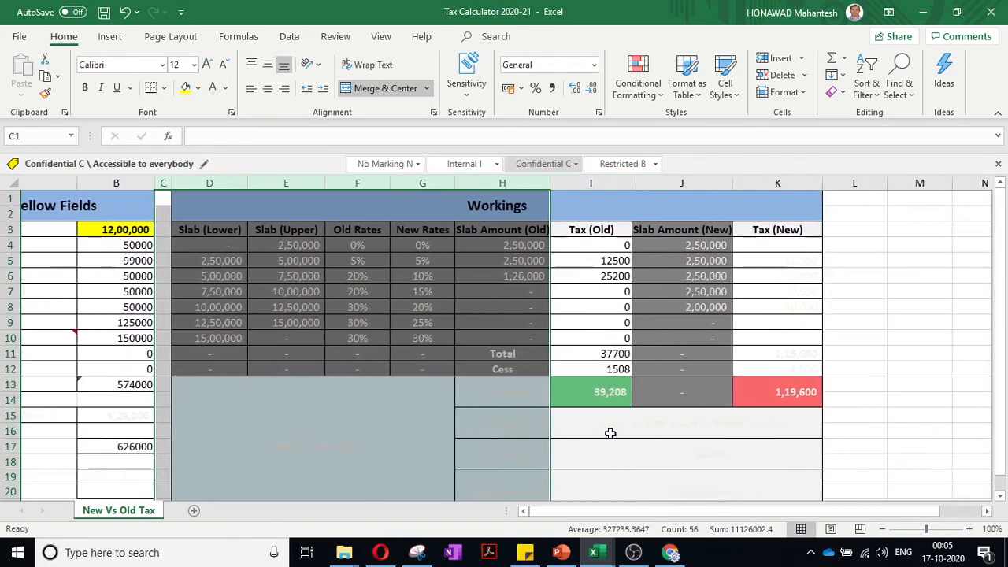
Examine the Tax (Old) formulas in I5 and I6 and the slab amount and old rate cells they reference
click(558, 260)
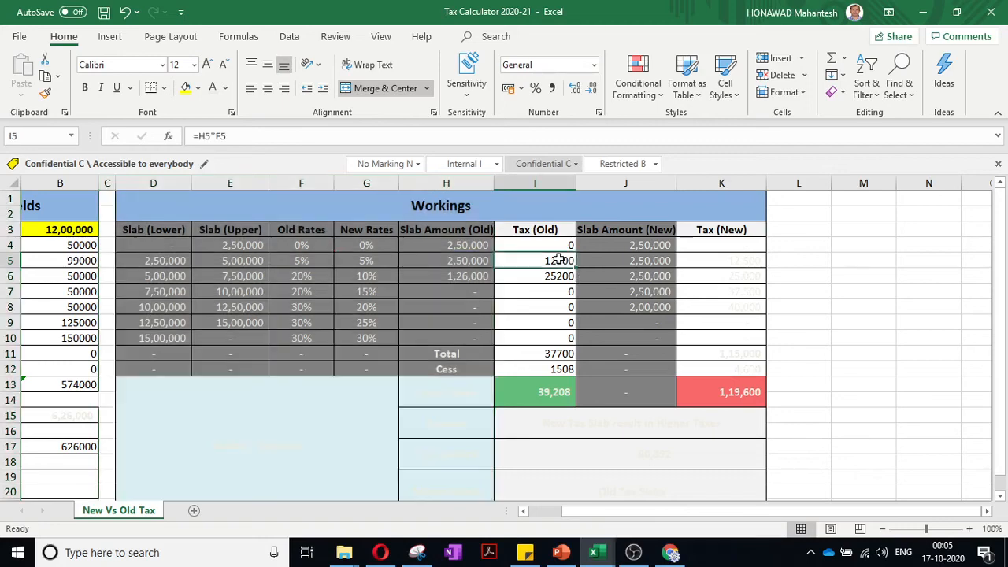
double_click(558, 260)
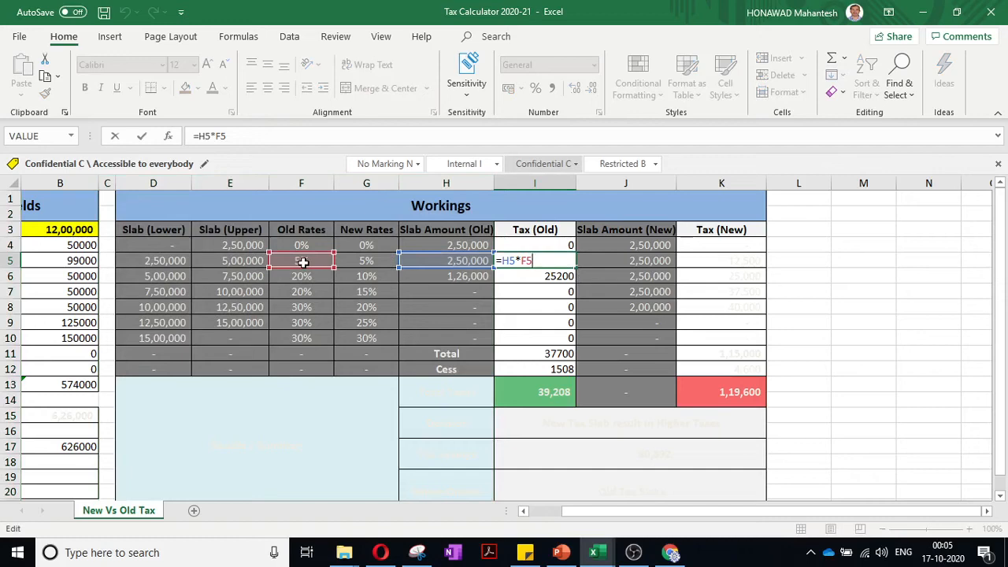
key(Return)
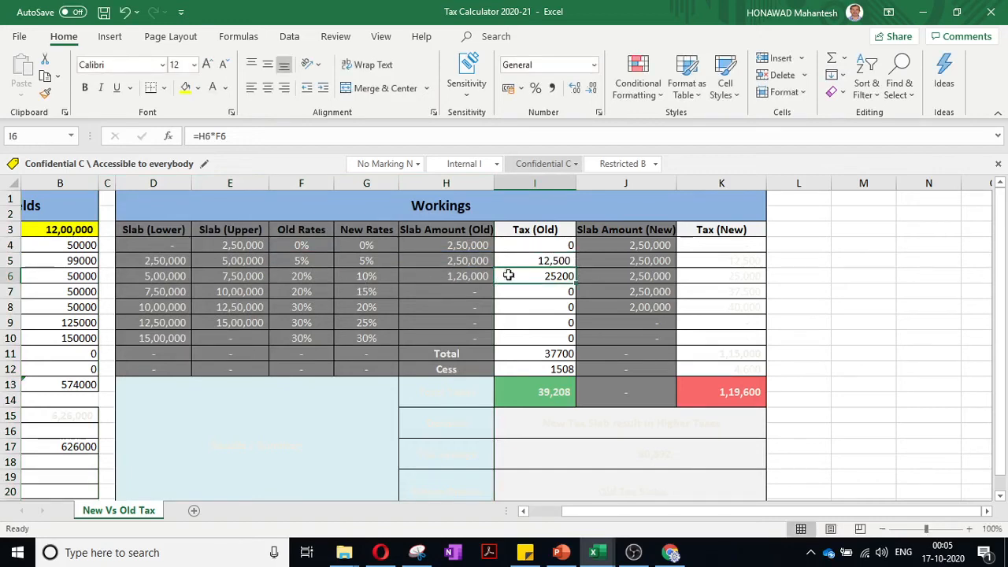
click(468, 274)
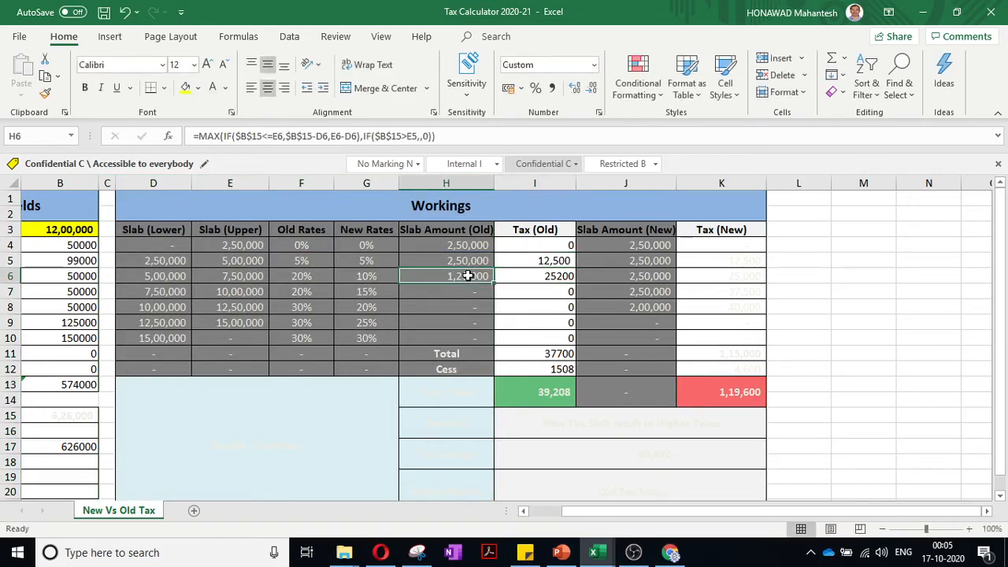
double_click(534, 275)
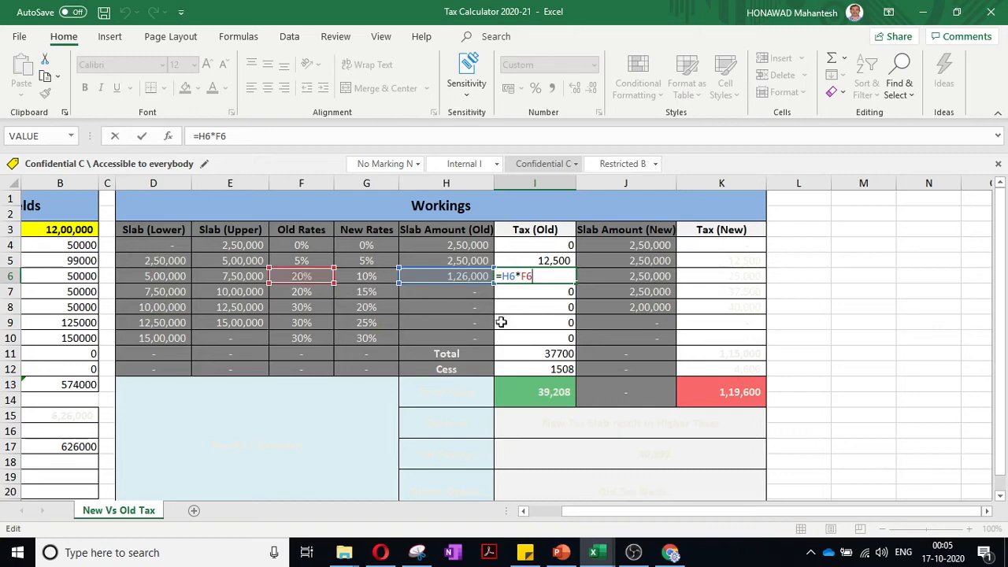
key(Return)
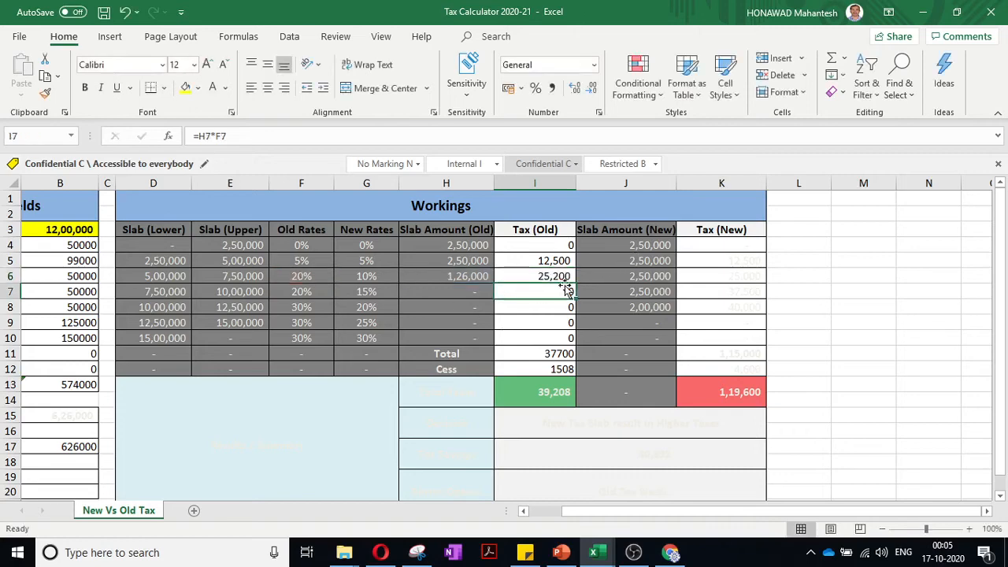
Review the old-regime Total, Cess and final tax formulas in I11:I13 against the taxable income in B17
click(554, 355)
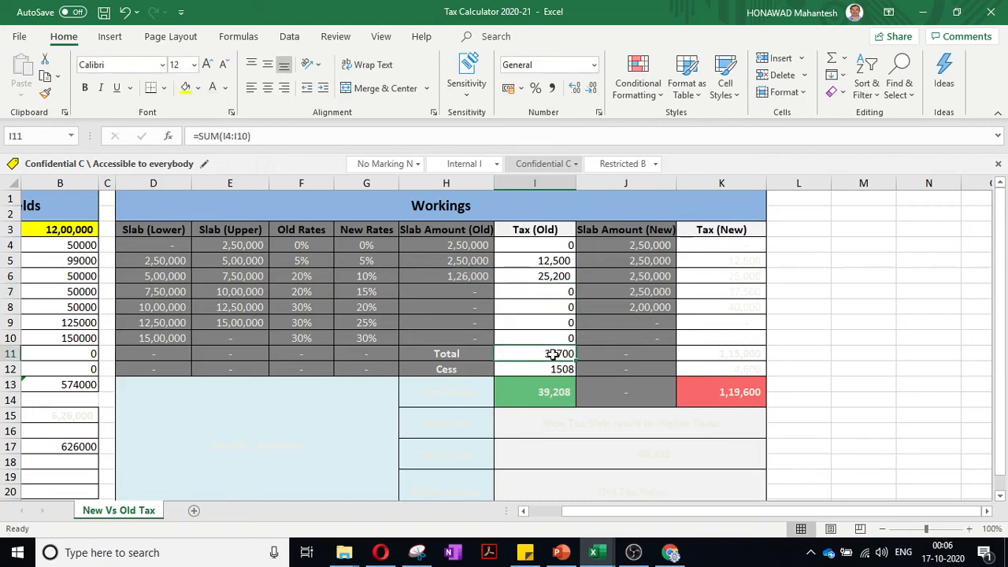
click(82, 448)
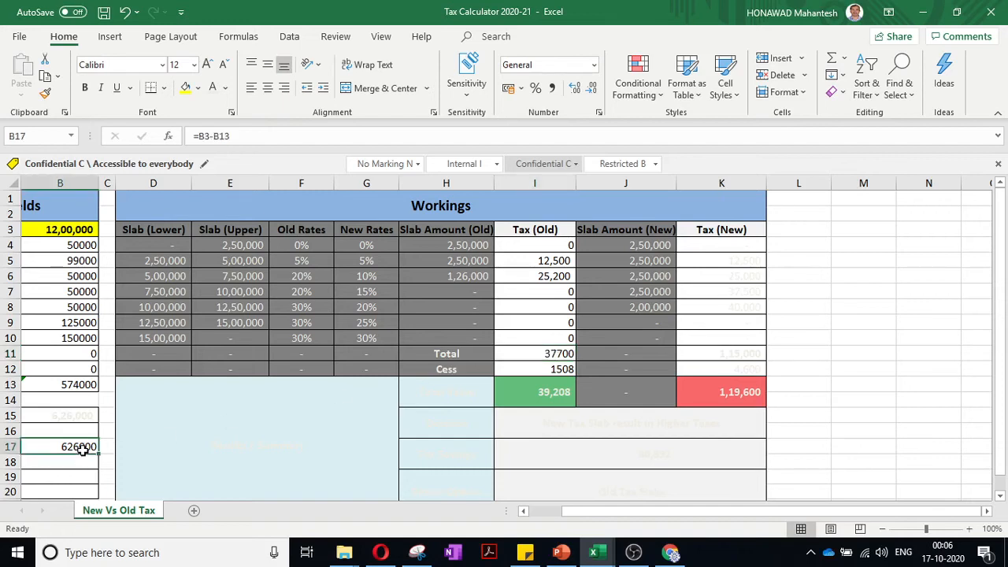
click(555, 370)
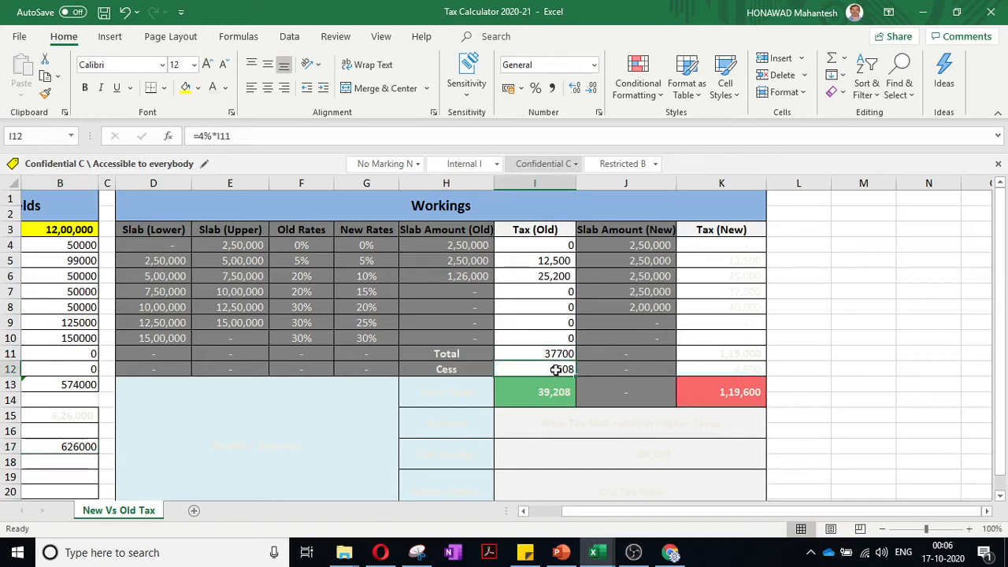
click(554, 391)
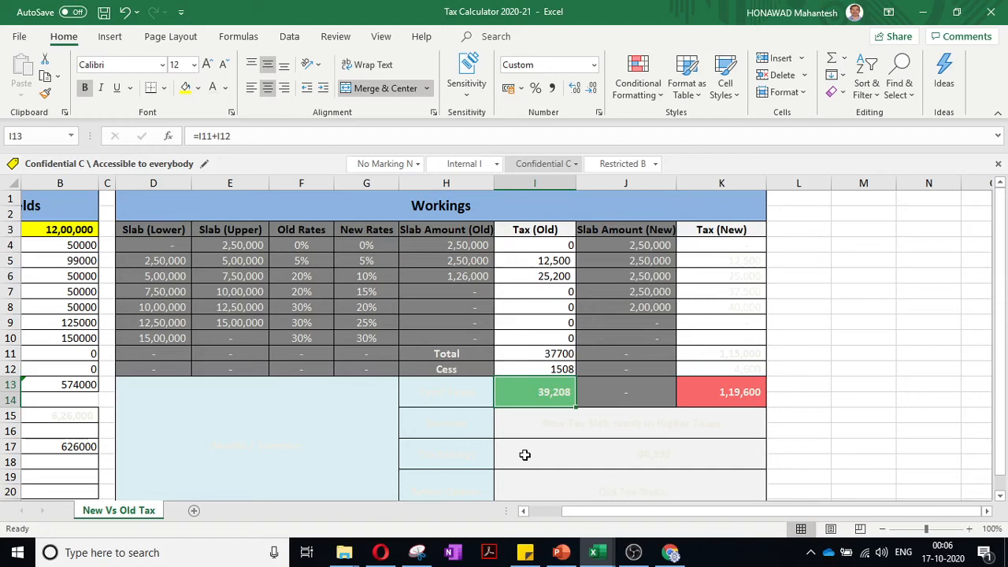
Copy the Standard Deduction amount's format from B4 to the Tax (New) cells K4:K12
click(721, 245)
drag(721, 245, 715, 350)
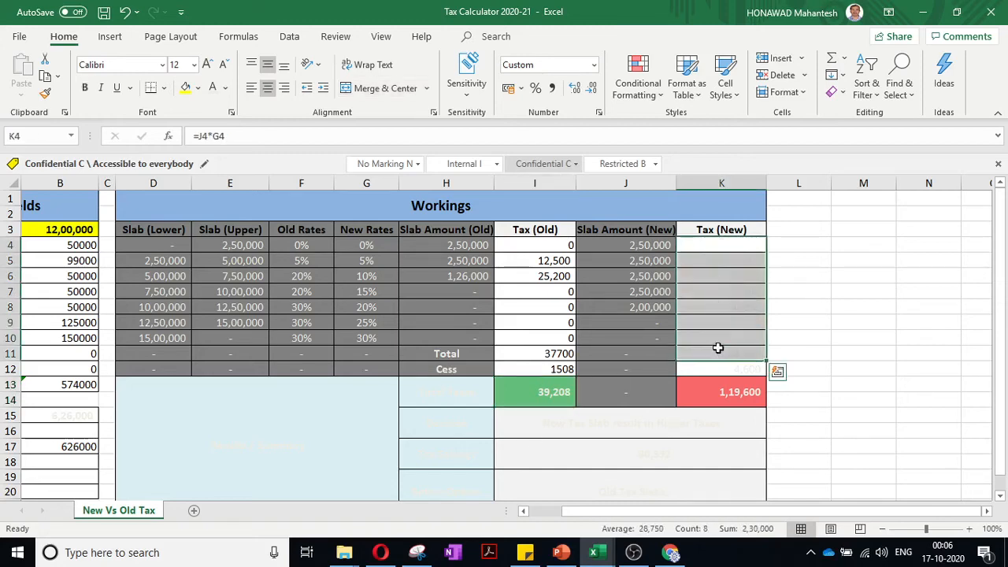
click(79, 248)
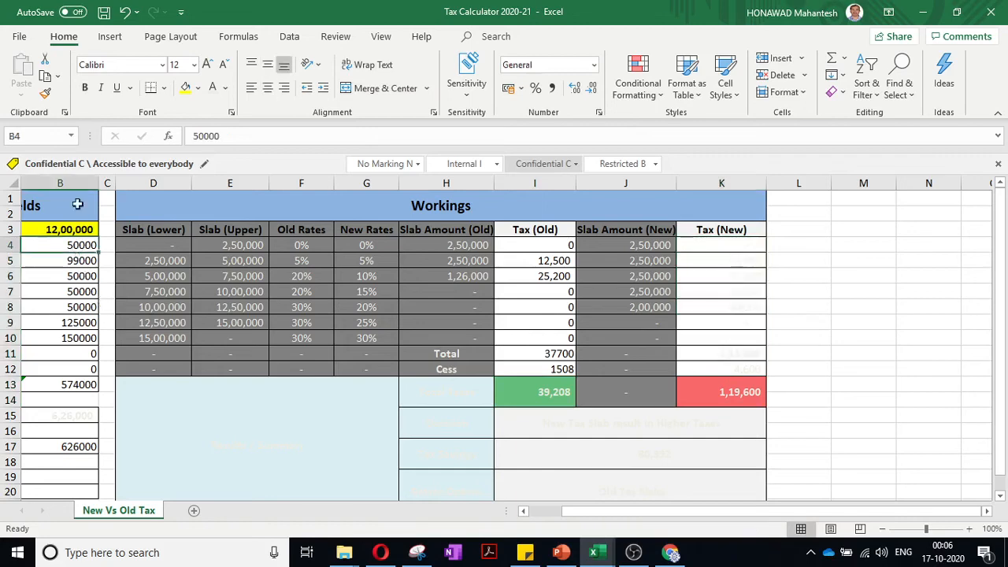
click(45, 93)
click(45, 94)
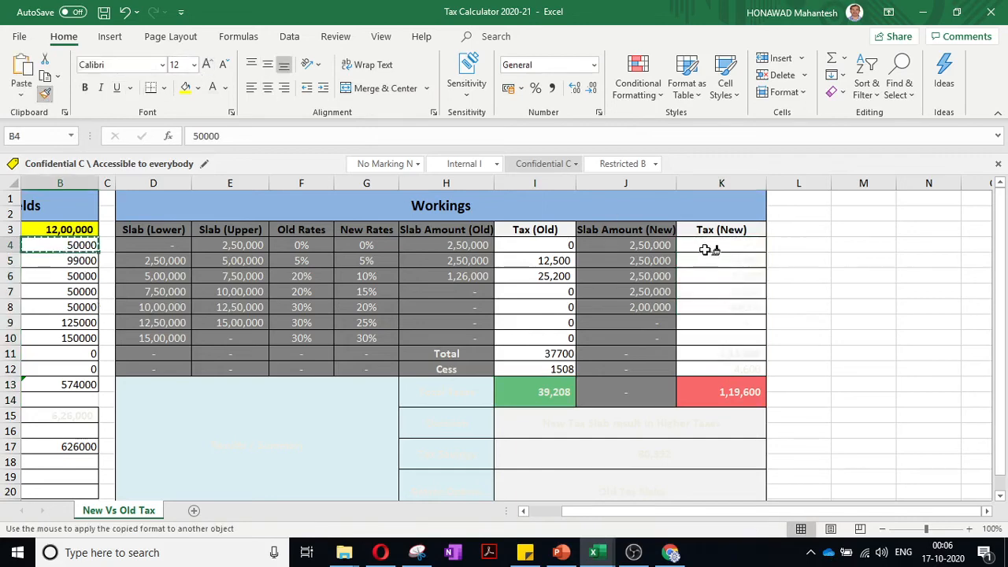
drag(705, 249, 707, 375)
click(828, 309)
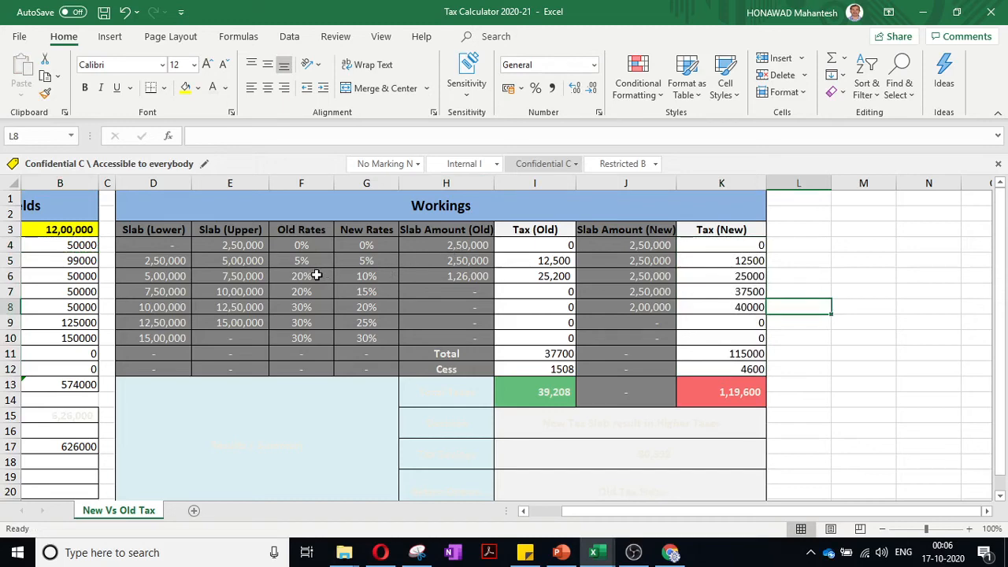
Review the Old Rates in F6:F8 and the final new-regime tax formula in K13
drag(315, 276, 315, 304)
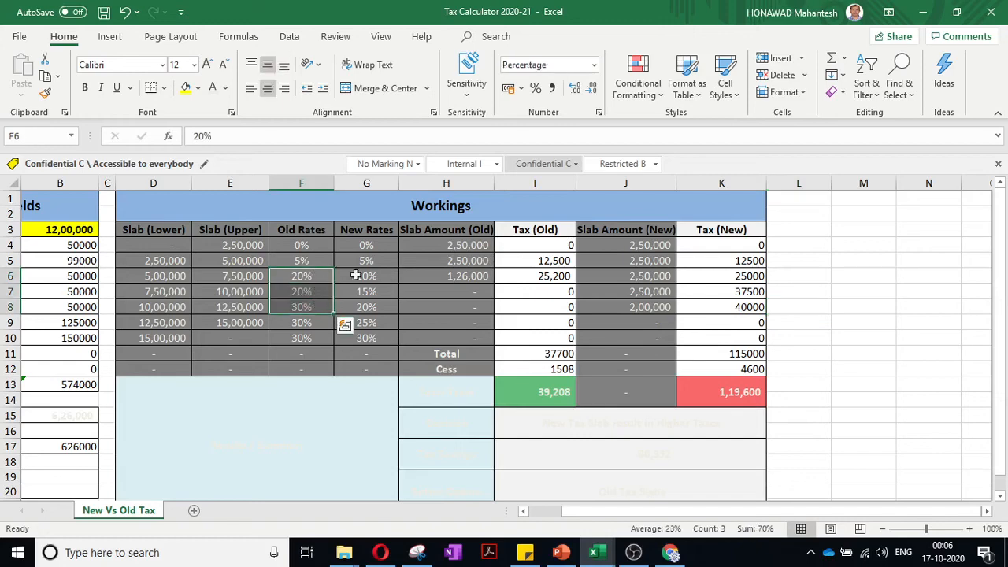
click(737, 394)
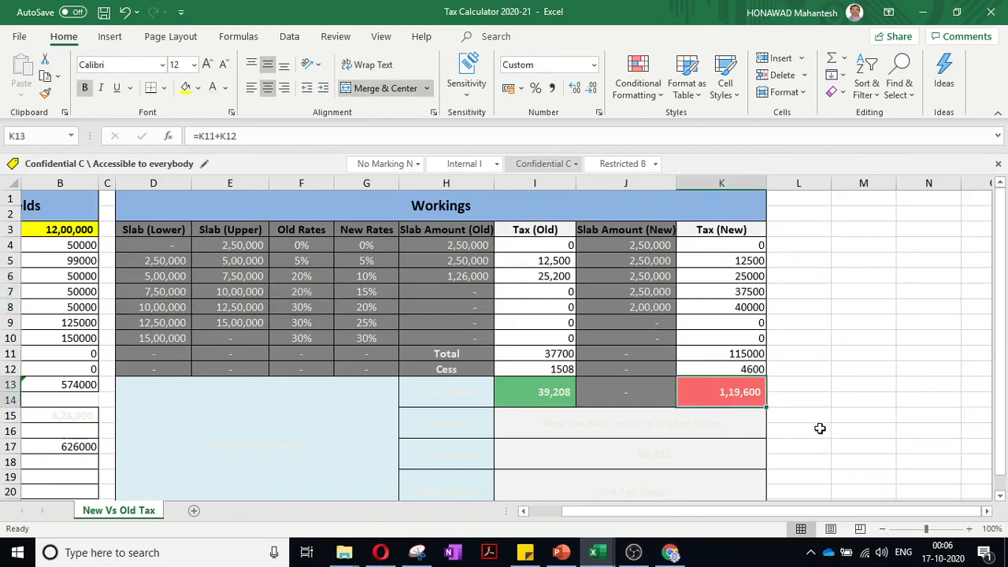
Copy the format of the new-regime Total in K11 onto the comparison result cells I15:K21
click(845, 386)
scroll(845, 386, down, 2)
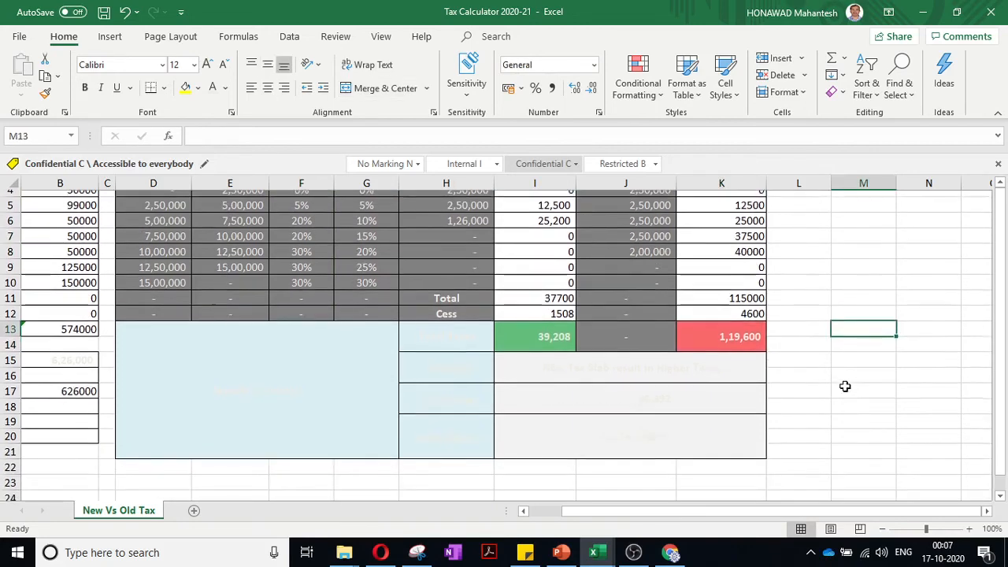
click(715, 292)
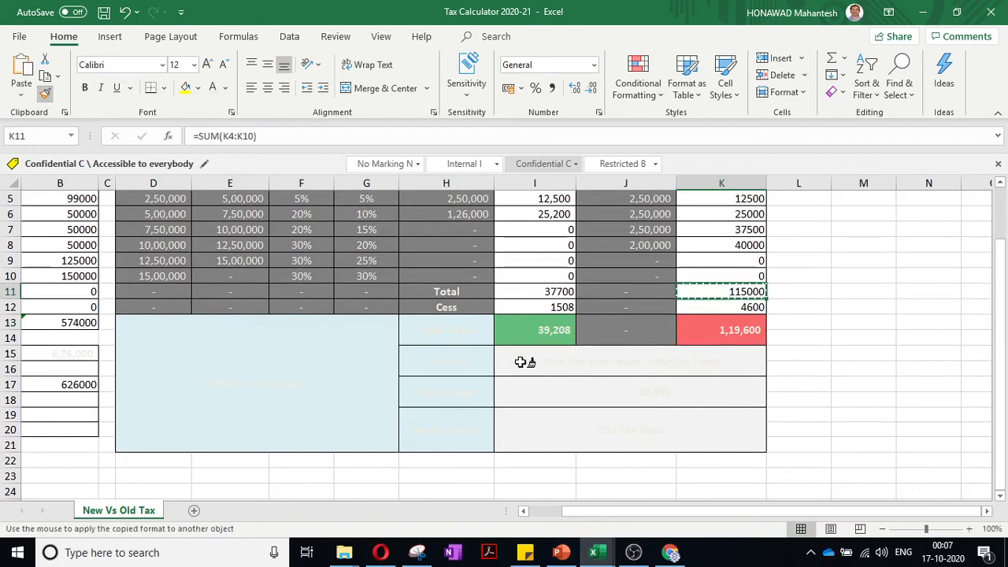
drag(526, 359, 531, 428)
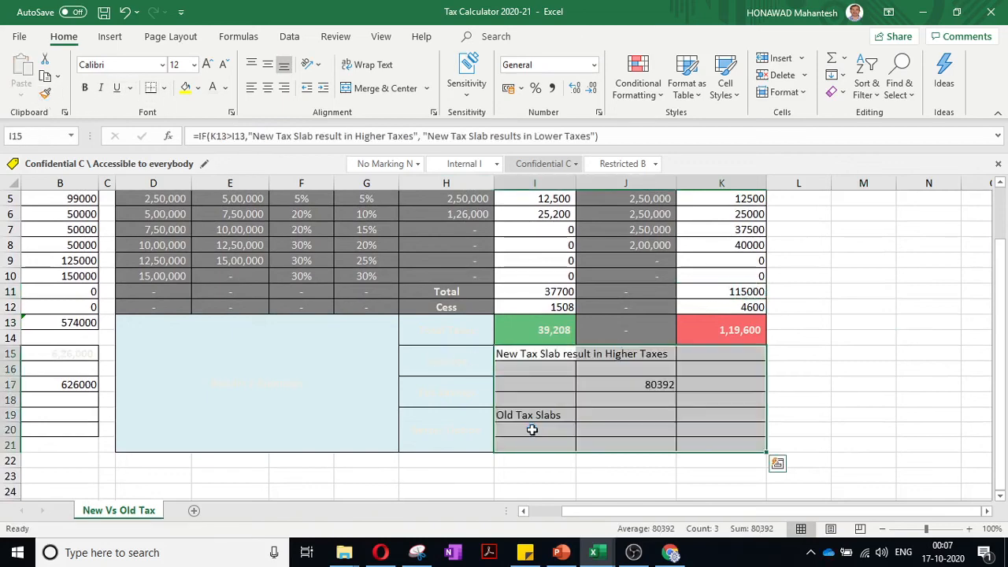
click(877, 423)
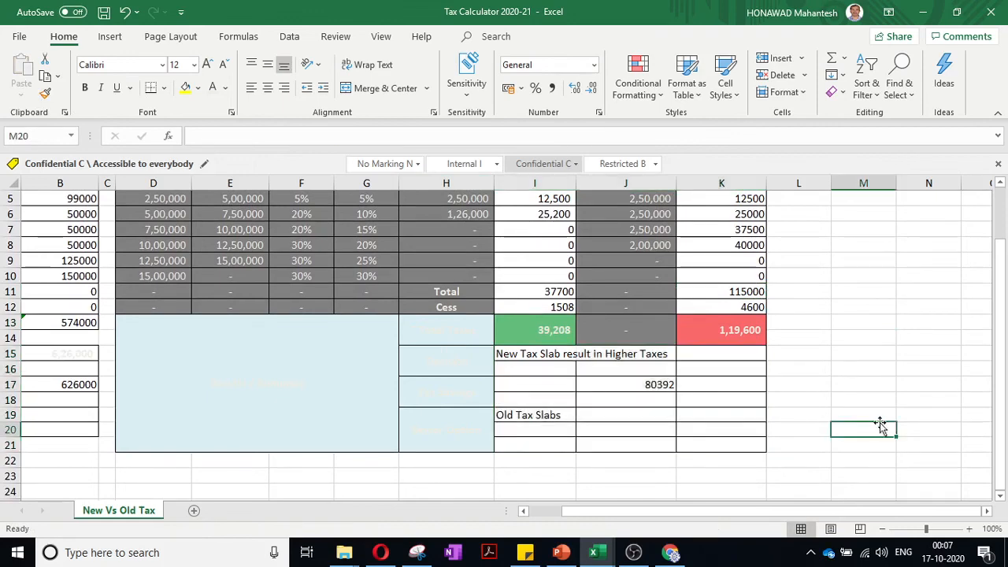
Open the tax difference formula =K13-I13 in J17 and re-enter it as is
click(648, 384)
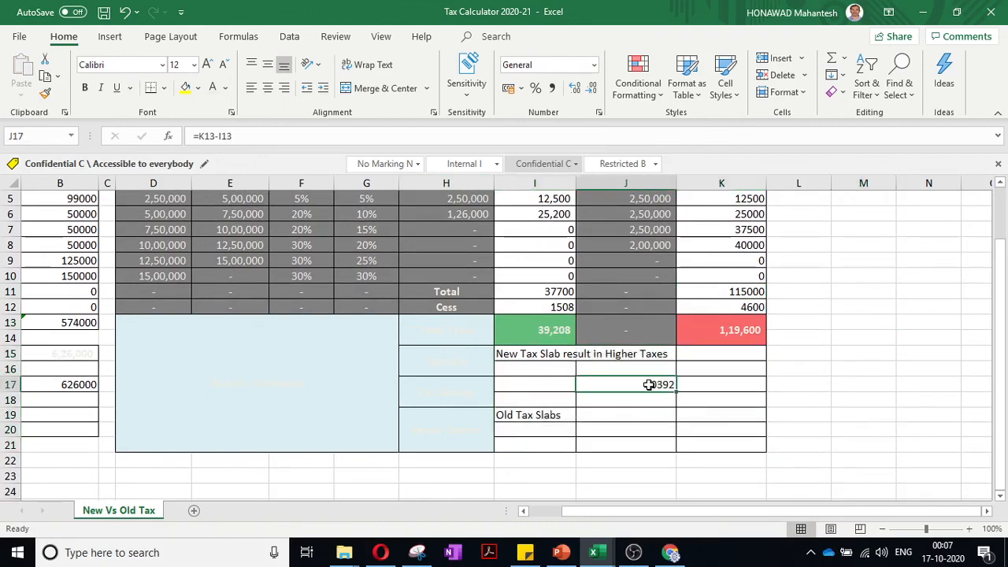
double_click(648, 385)
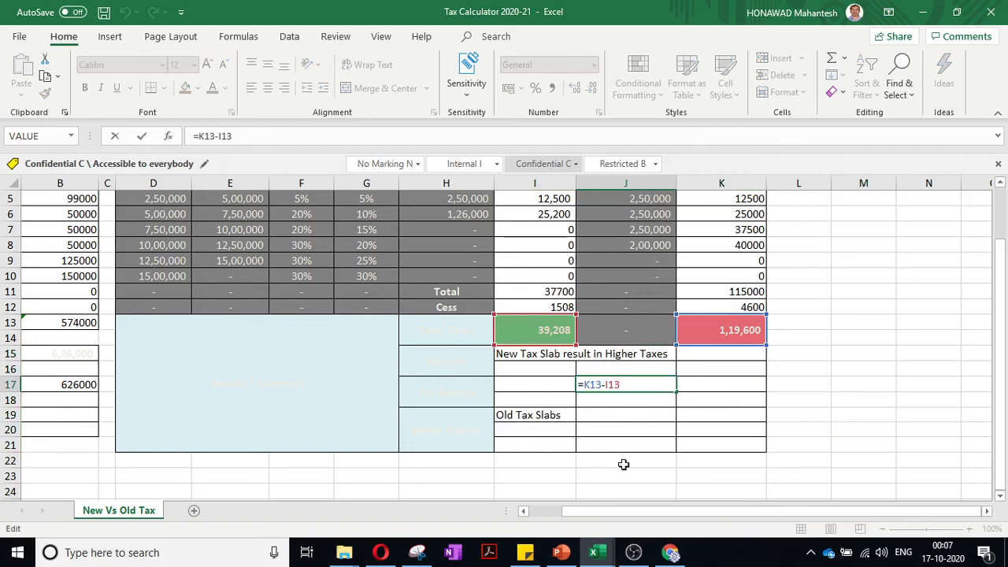
key(Return)
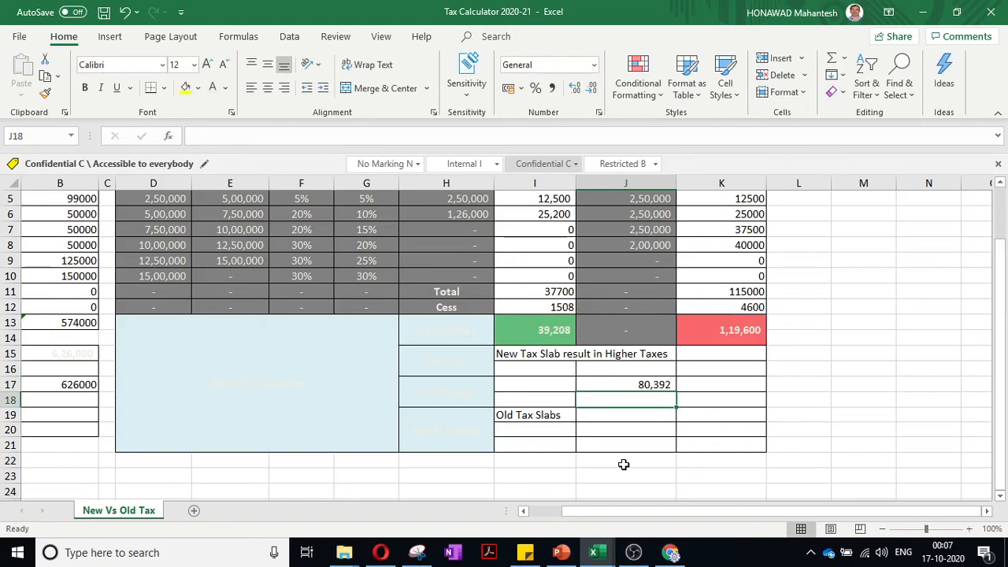
Review the NPS, Leave Travel Allowance, Home Loan Interest and 80C deductions in B7:B10, and the tax difference in J17
scroll(623, 465, up, 2)
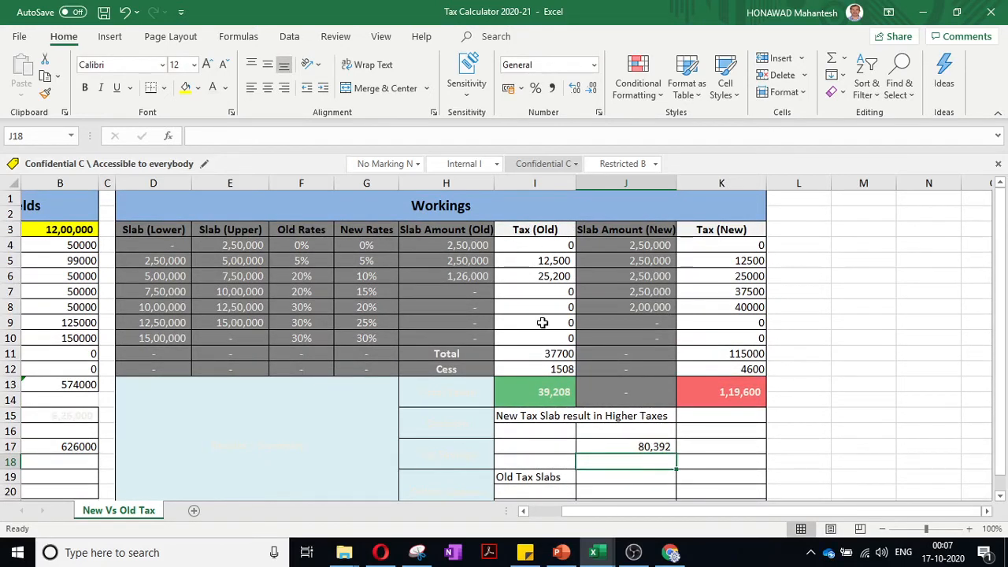
scroll(542, 323, left, 3)
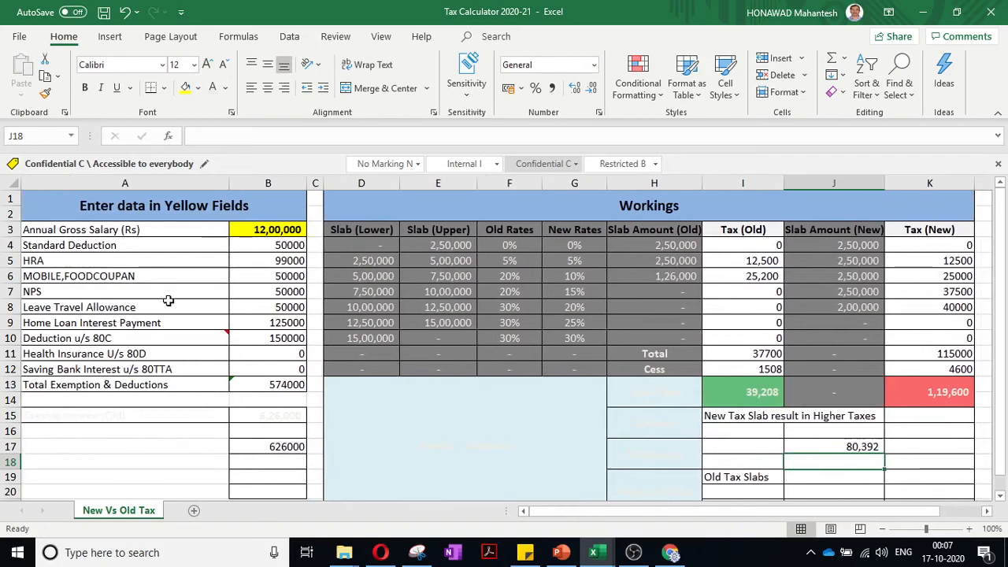
click(279, 291)
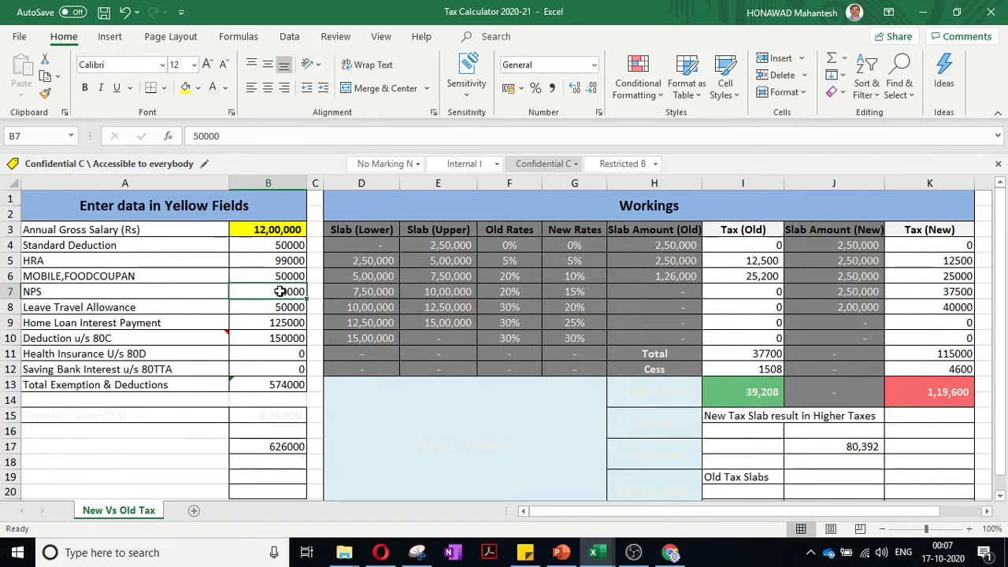
click(279, 307)
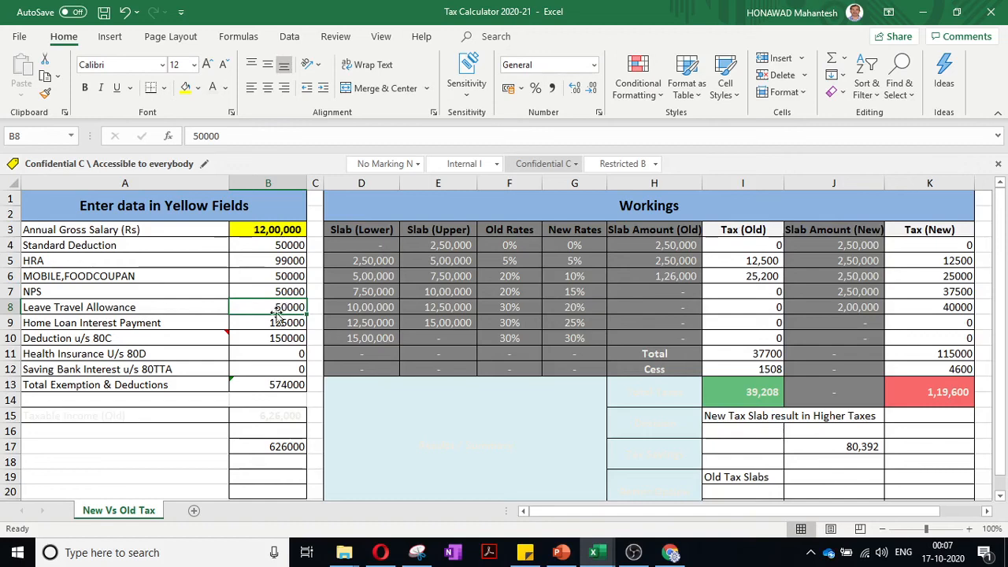
click(273, 321)
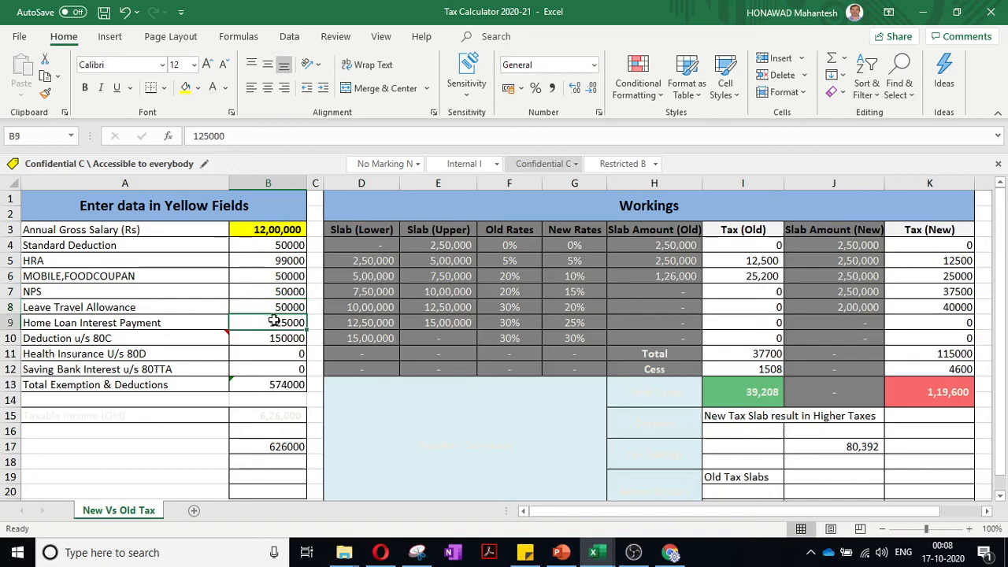
click(279, 340)
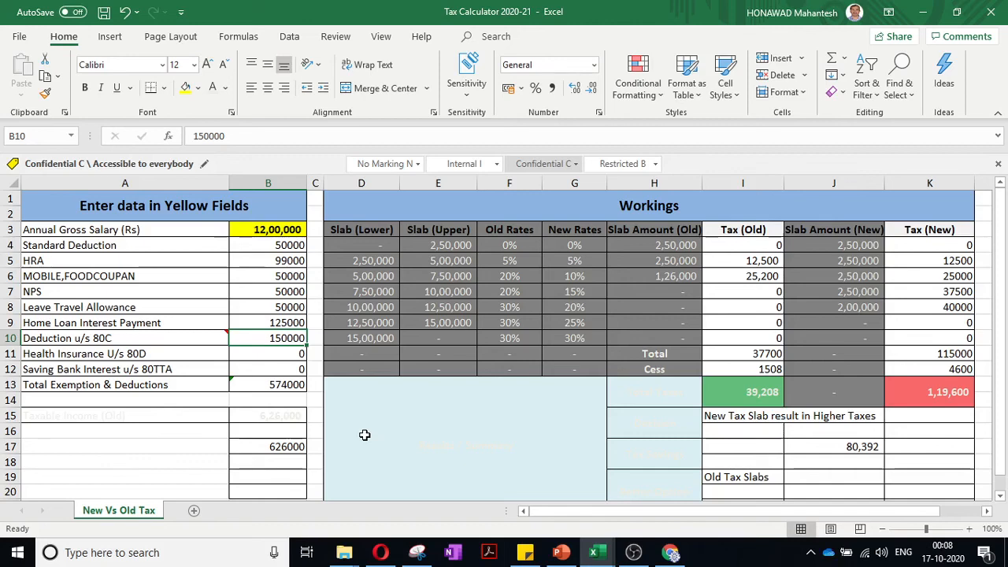
click(285, 295)
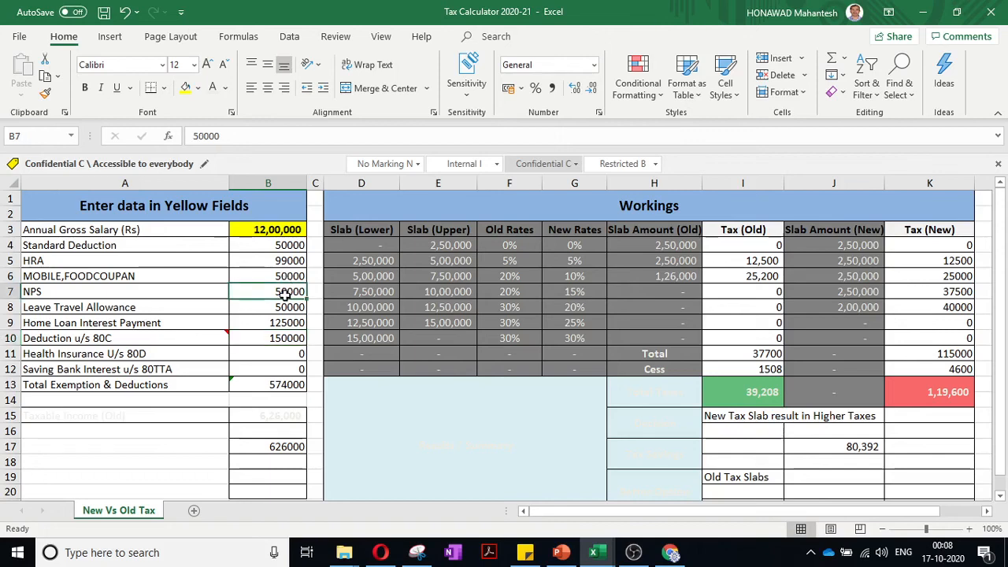
drag(285, 295, 285, 305)
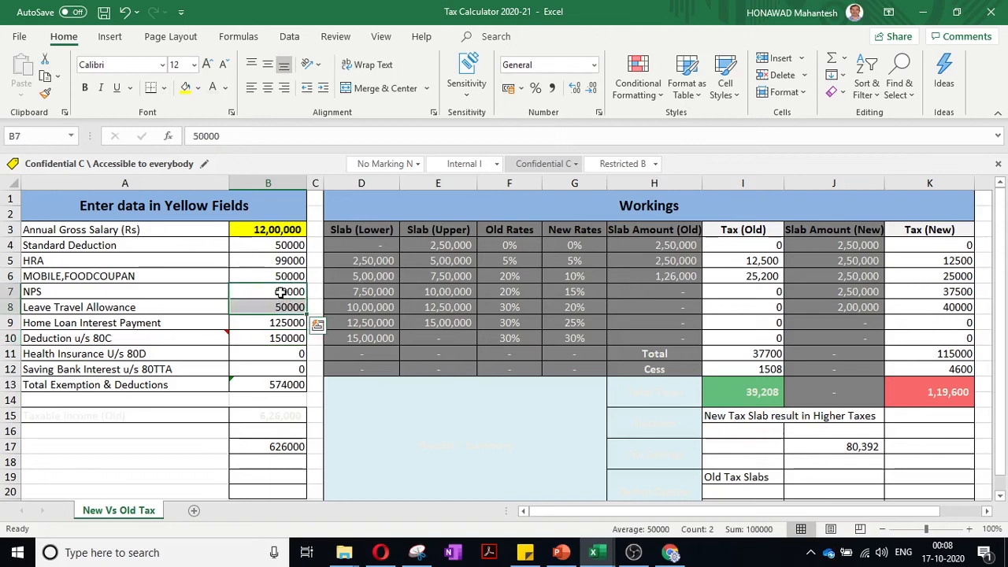
click(280, 292)
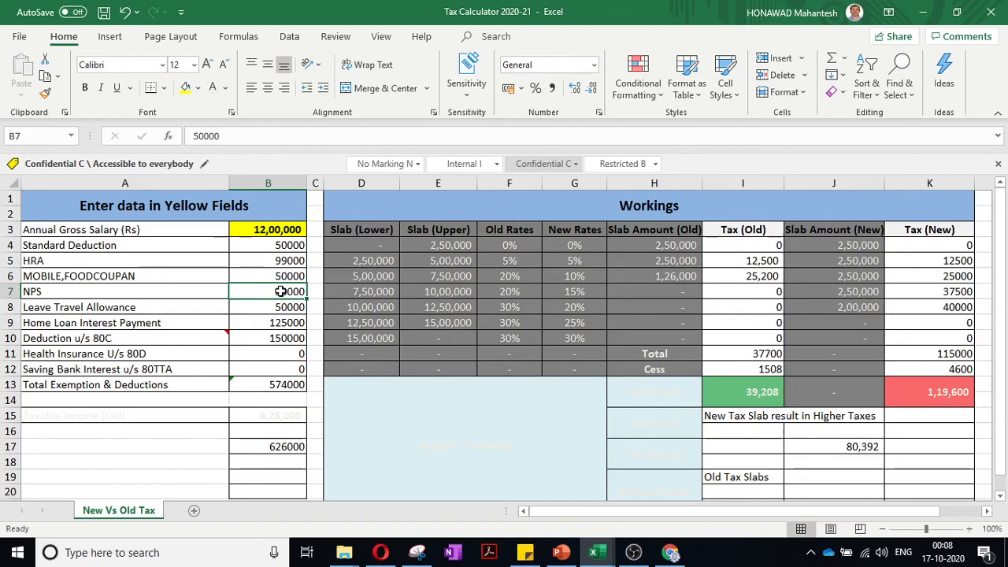
click(281, 307)
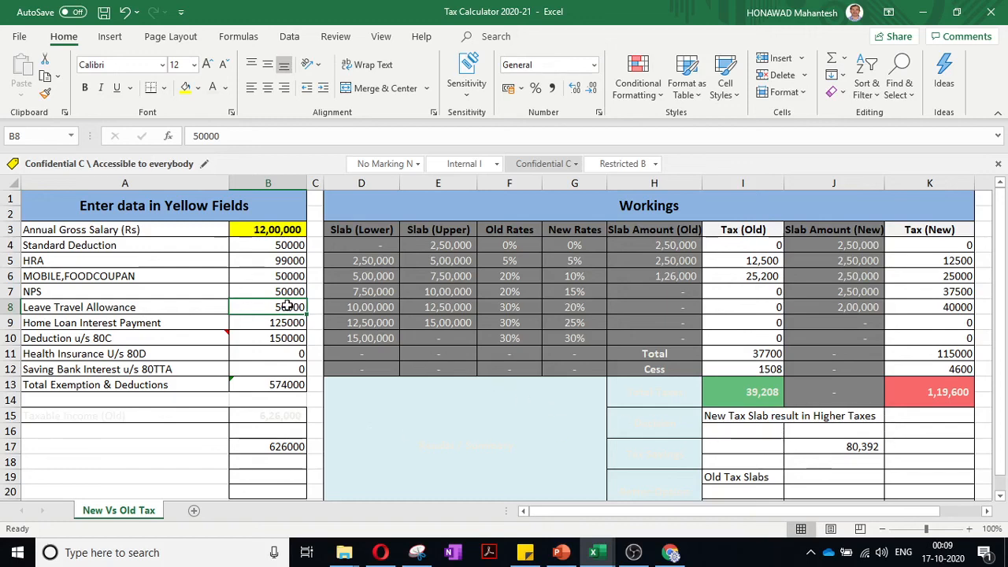
click(860, 448)
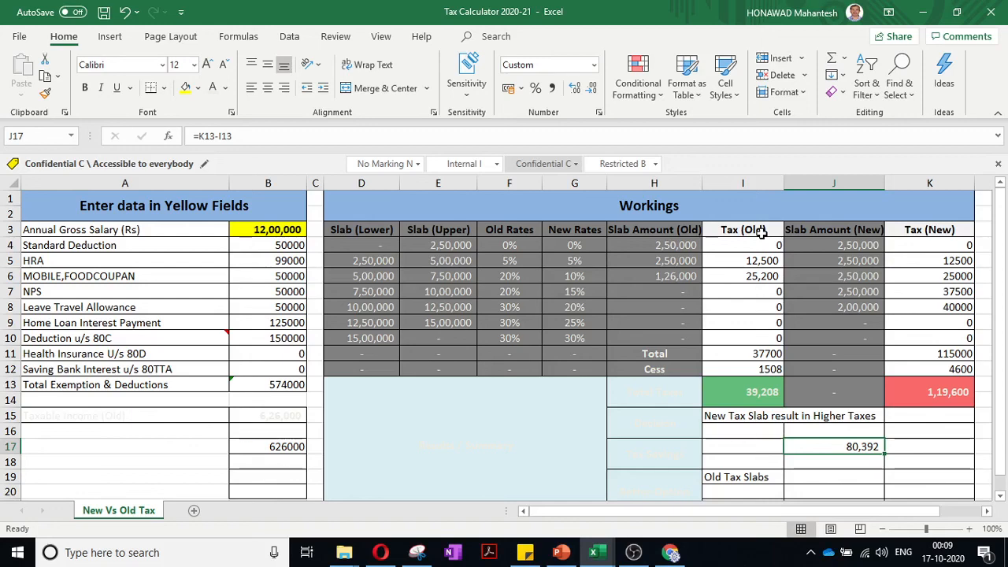
click(634, 552)
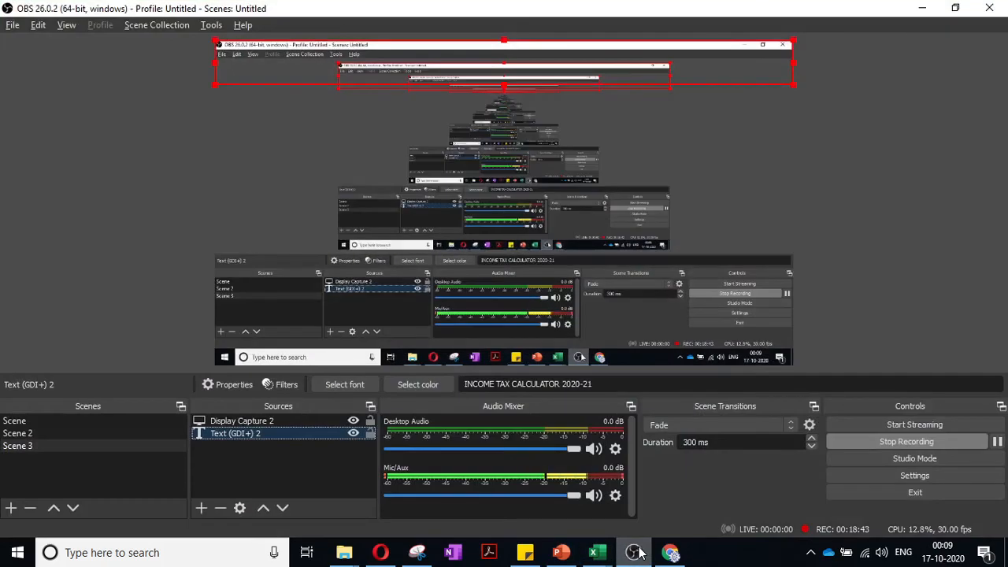